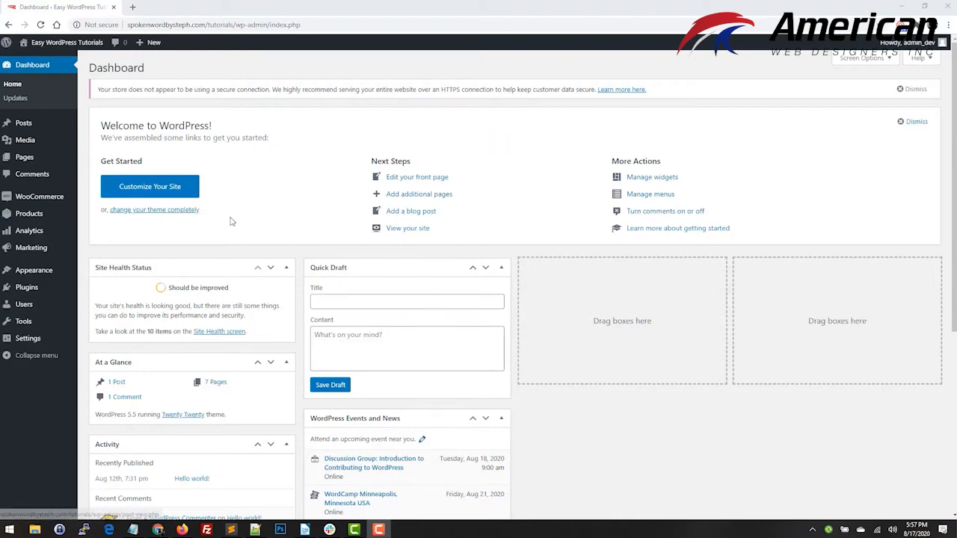
Start a new WooCommerce product and name it "Test Product 1".
mouse_move(30, 219)
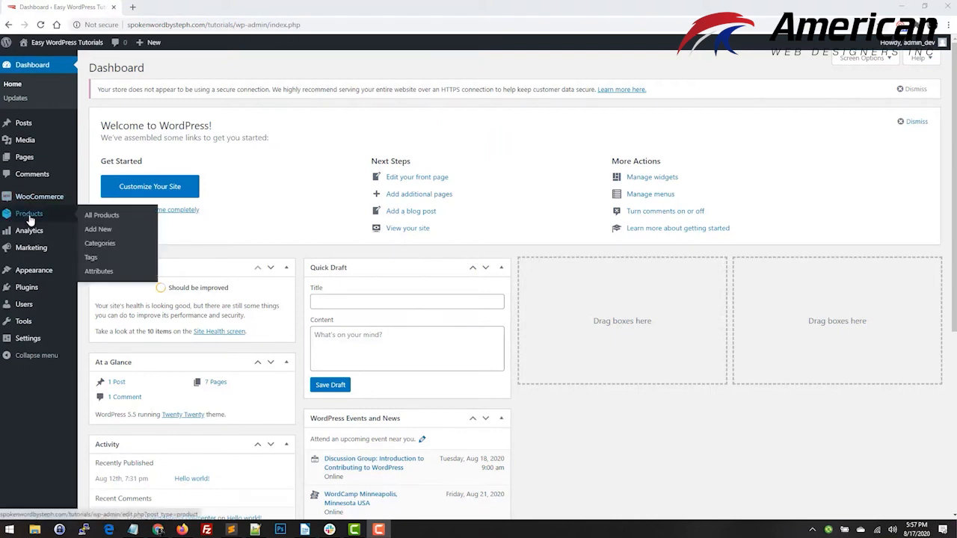
left_click(108, 233)
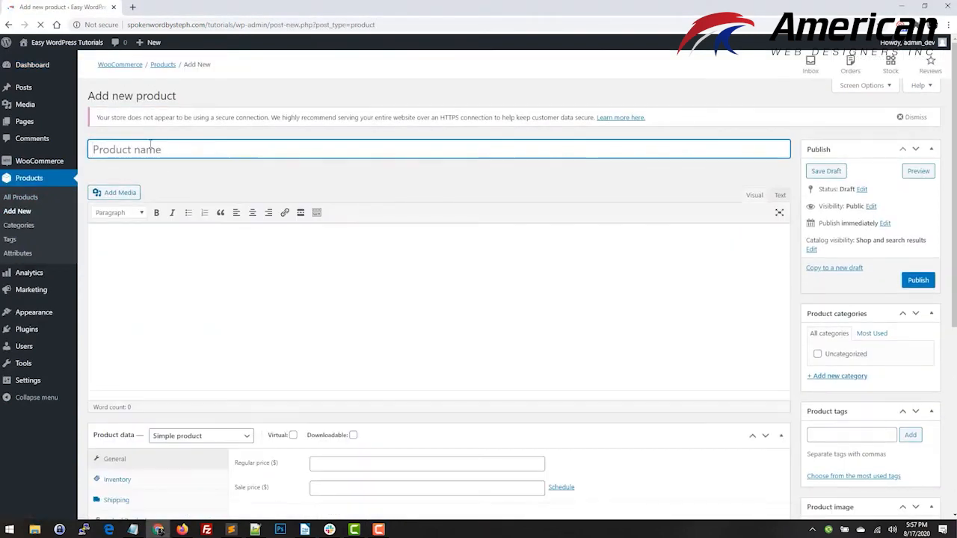
type("Test ")
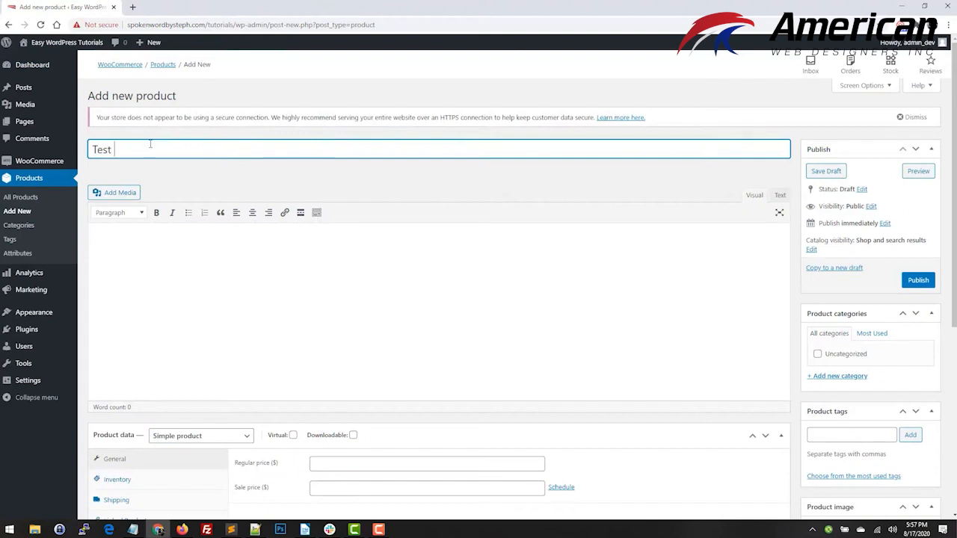
type("Product 1")
Set the product data type to Variable product and open its variation settings.
scroll(312, 271, "down", 2)
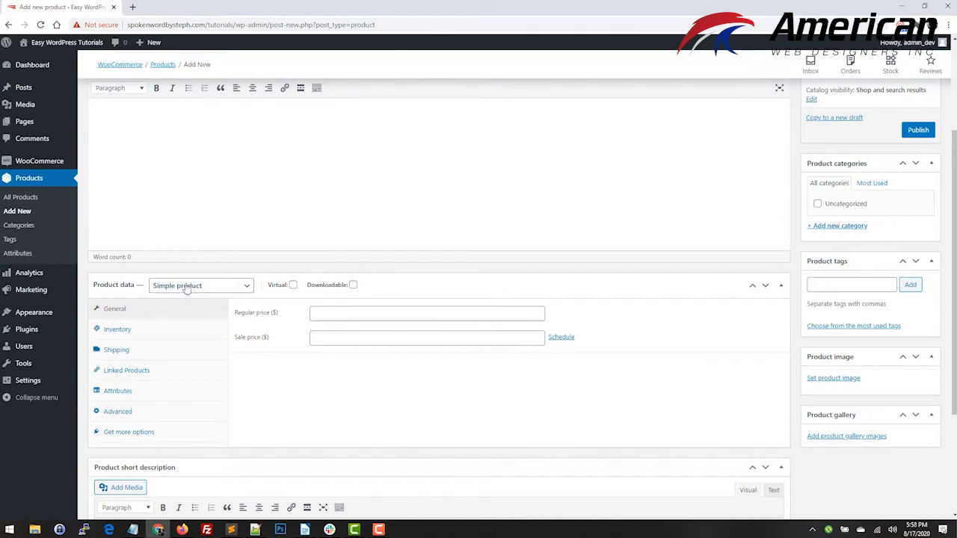
left_click(245, 290)
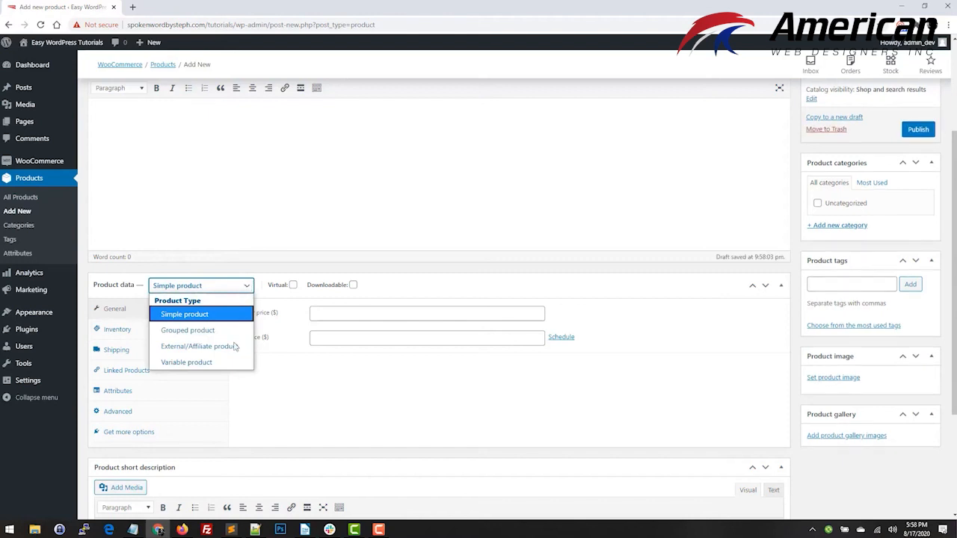
left_click(215, 364)
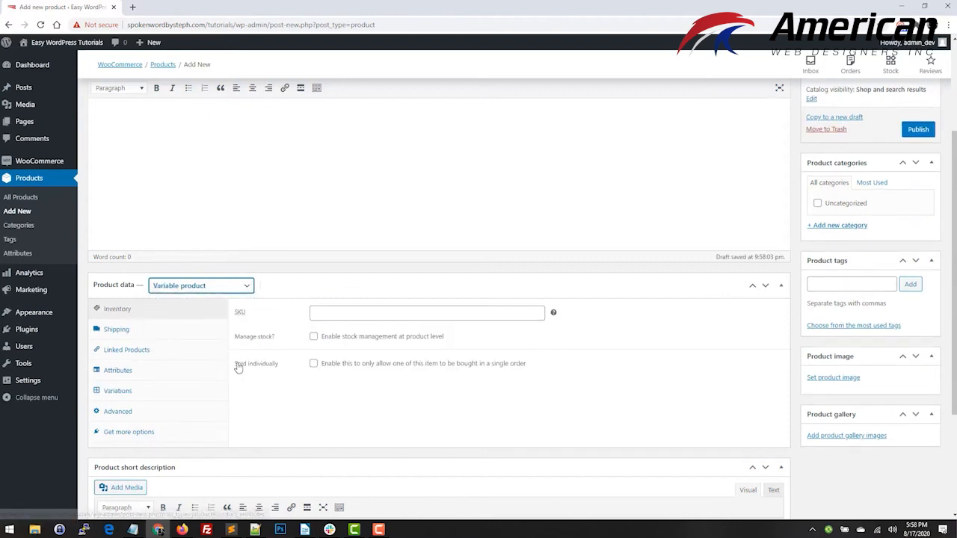
left_click(155, 392)
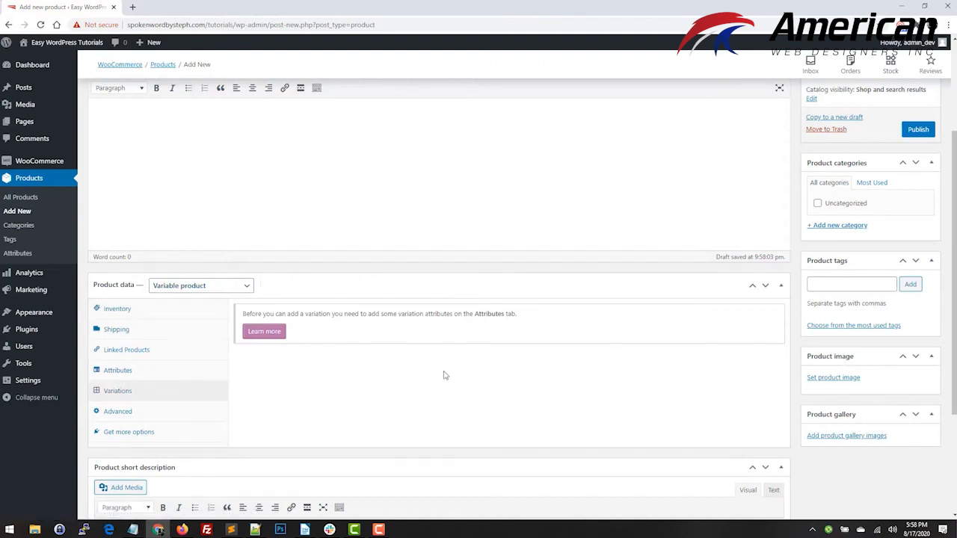
Add a custom product attribute named "Custom Option" and enable it for use in variations.
left_click(145, 374)
left_click(322, 312)
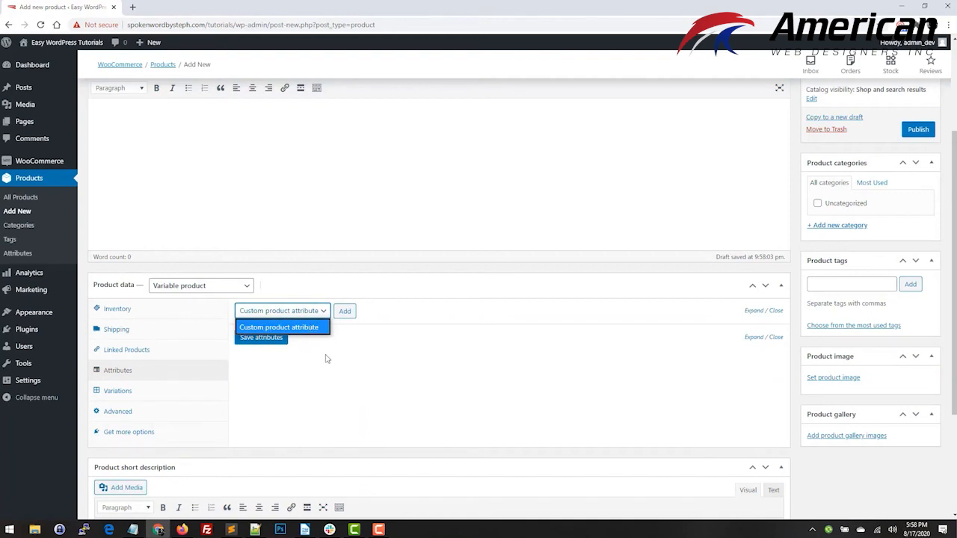
left_click(326, 312)
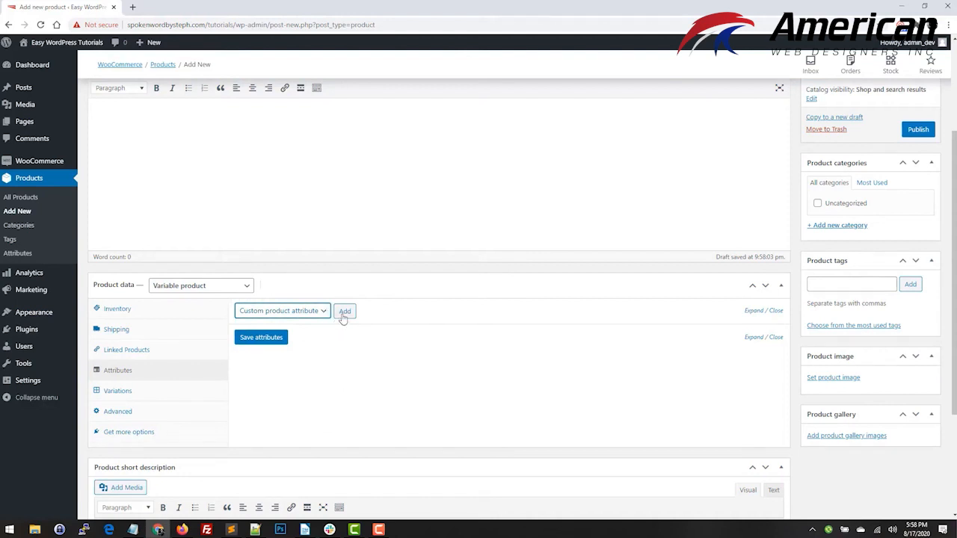
left_click(343, 314)
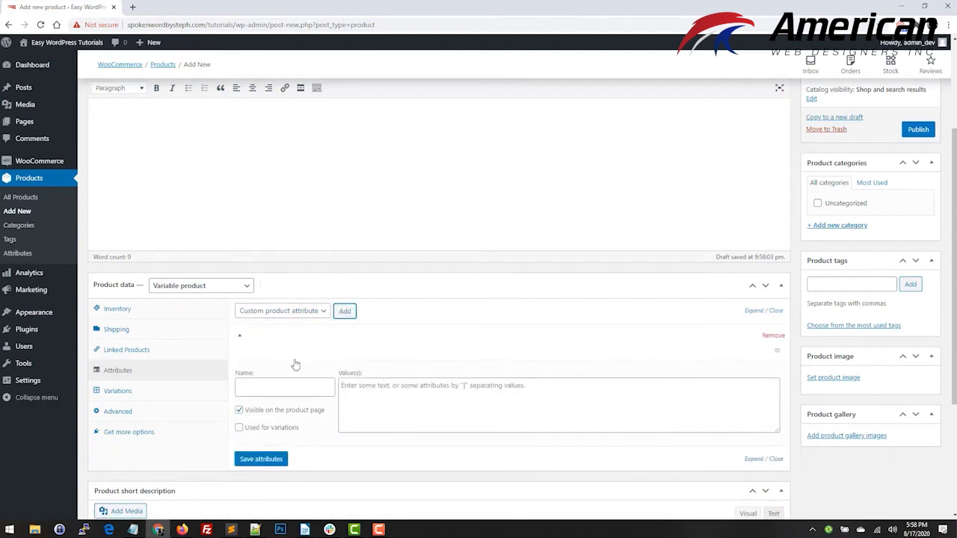
left_click(266, 387)
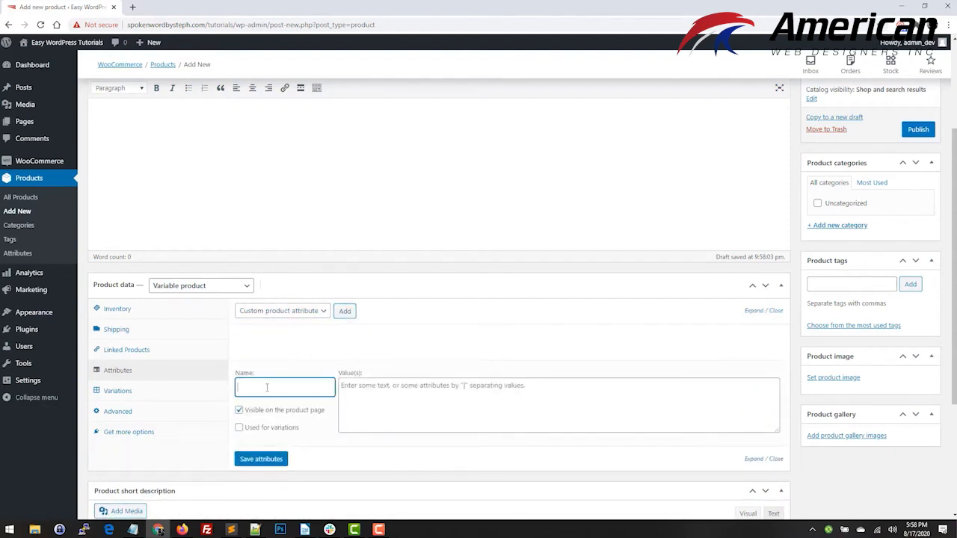
type("Custom Option")
left_click(267, 427)
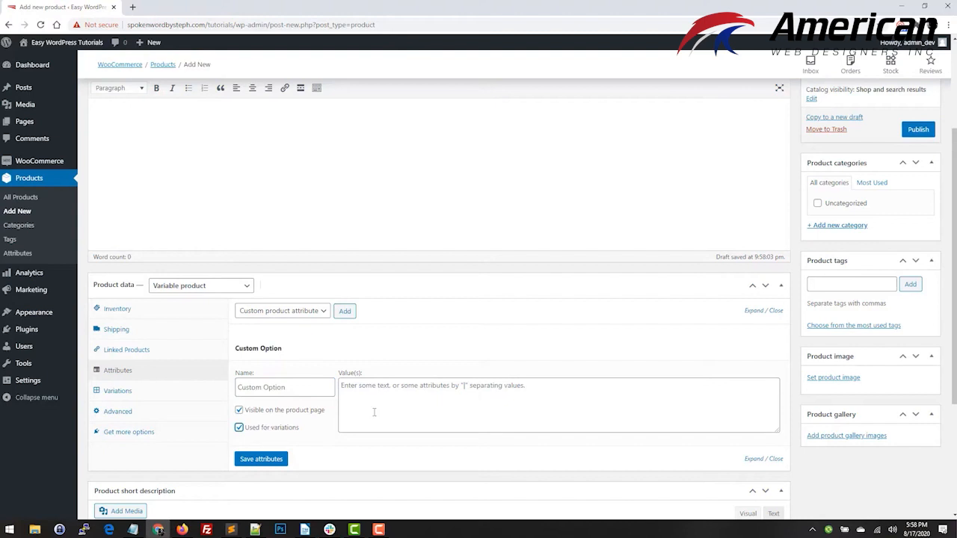
Give the Custom Option attribute the values "Option 1|Option 2|Option 3", save the attributes and expand the saved entry.
scroll(281, 426, "down", 2)
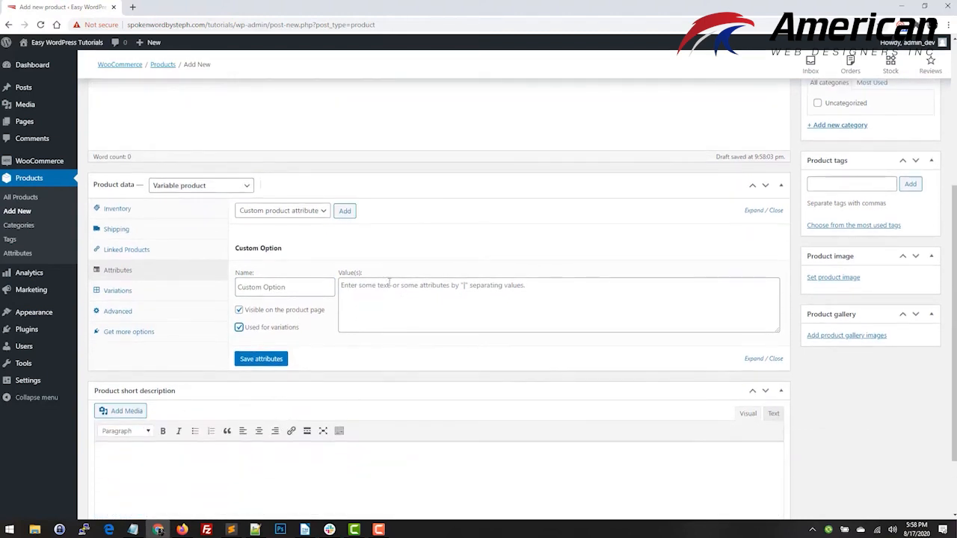
left_click(387, 291)
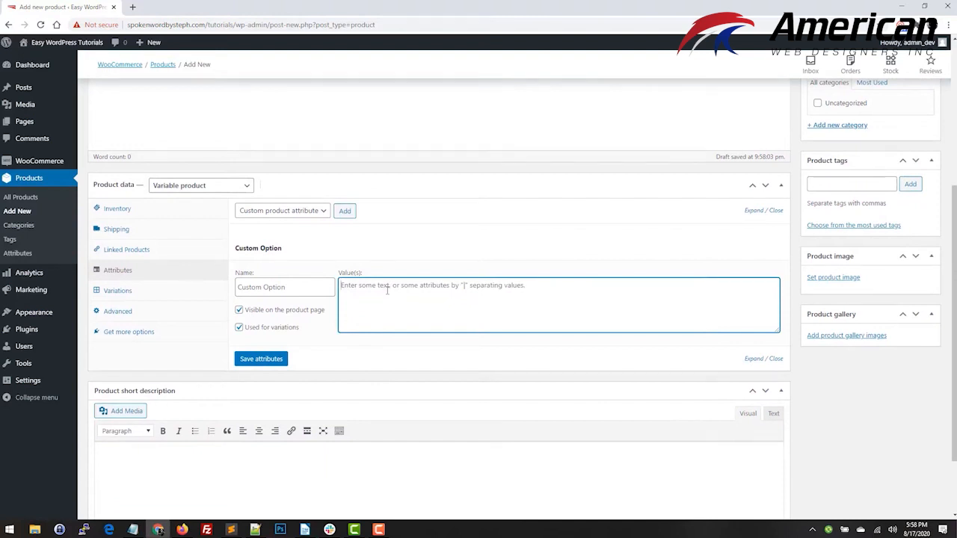
type("Op")
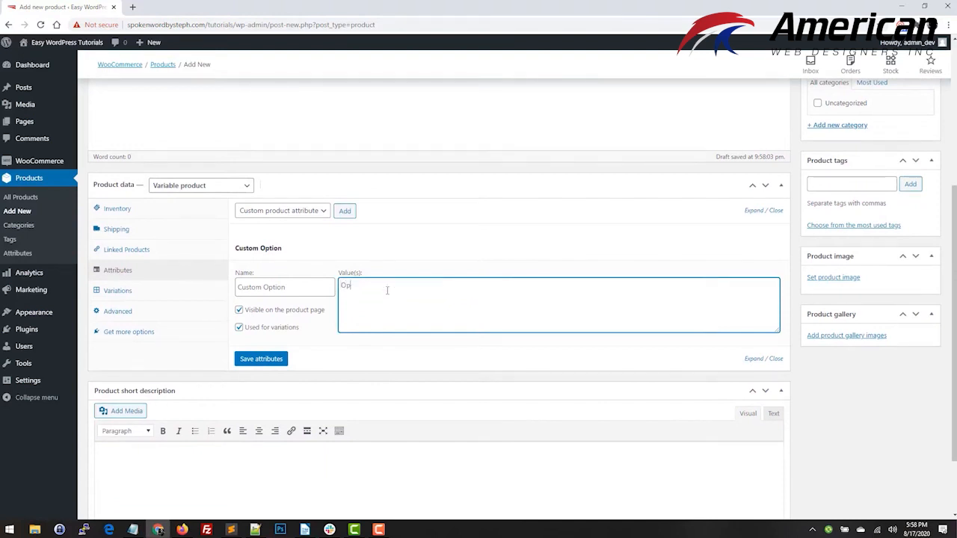
type("tion 1|Option 2|Option 3")
left_click(261, 359)
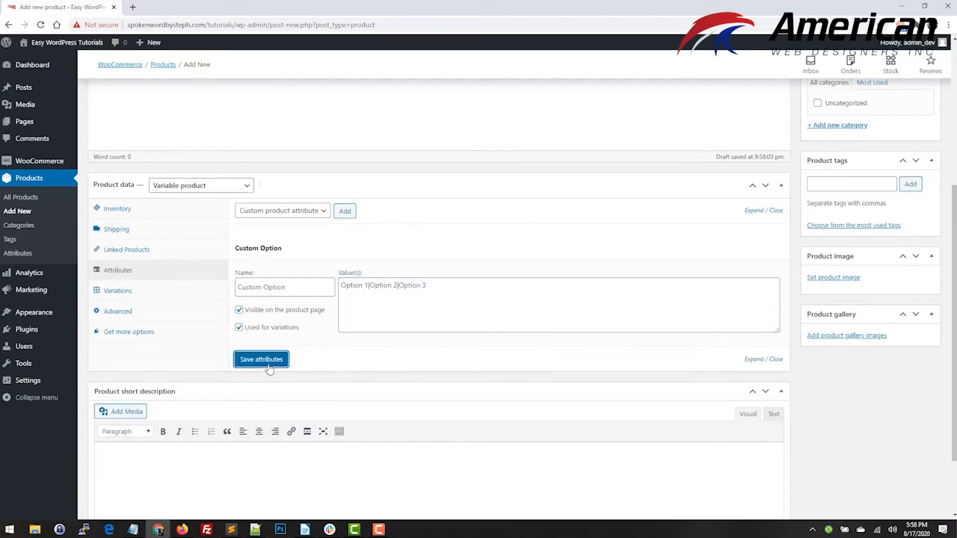
left_click(752, 210)
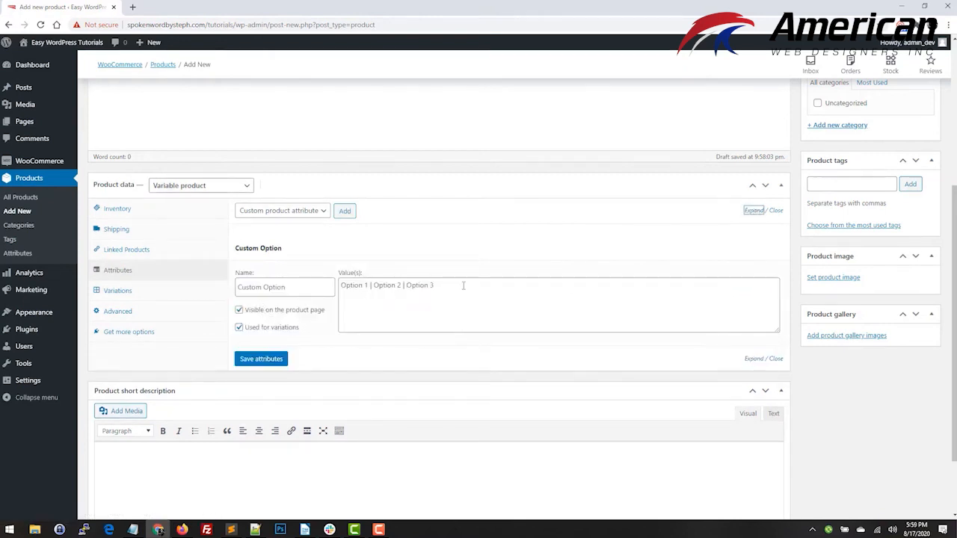
Generate the product's variations from all attributes.
left_click(139, 290)
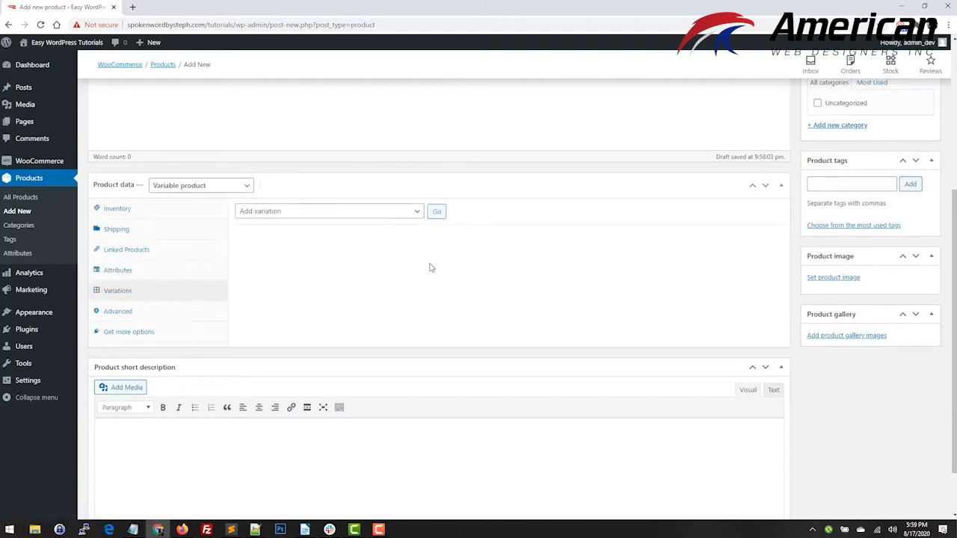
left_click(419, 213)
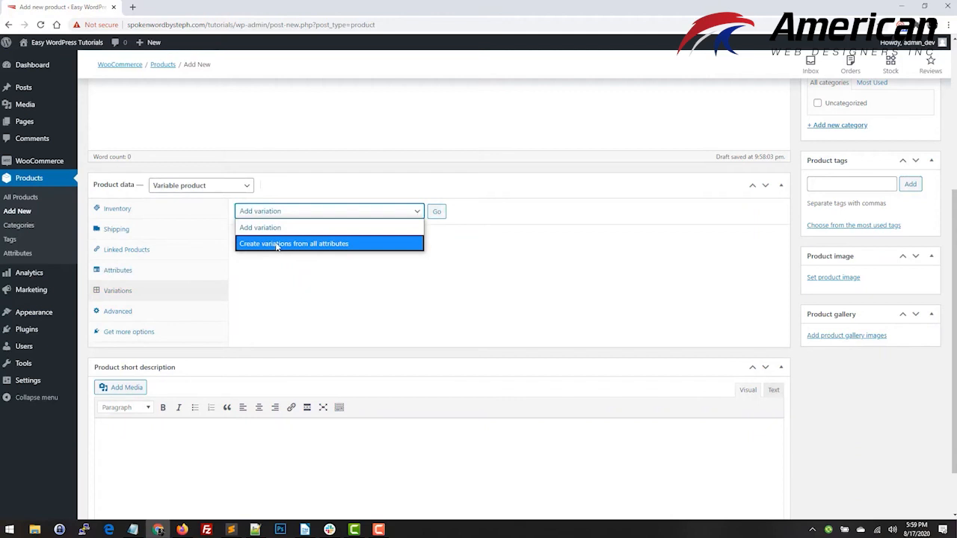
left_click(277, 245)
left_click(437, 213)
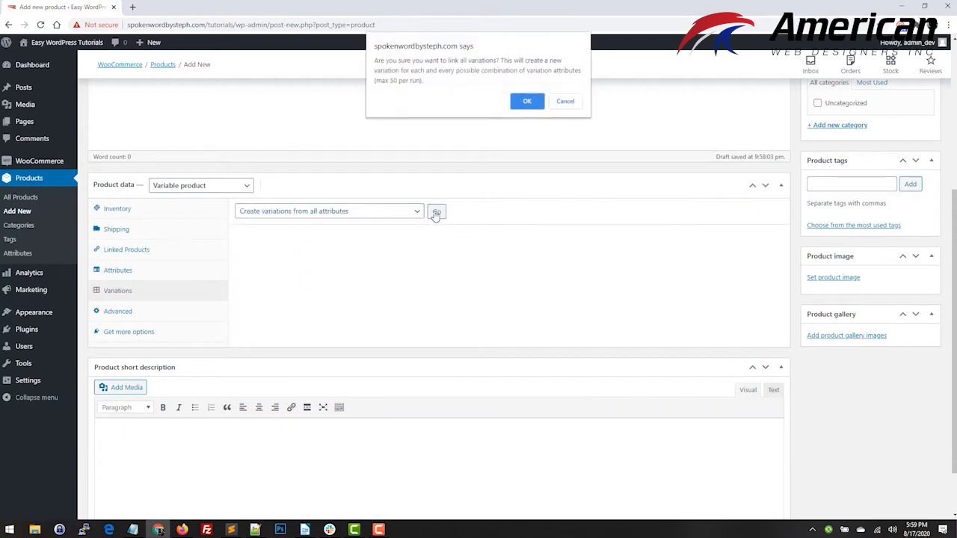
left_click(527, 101)
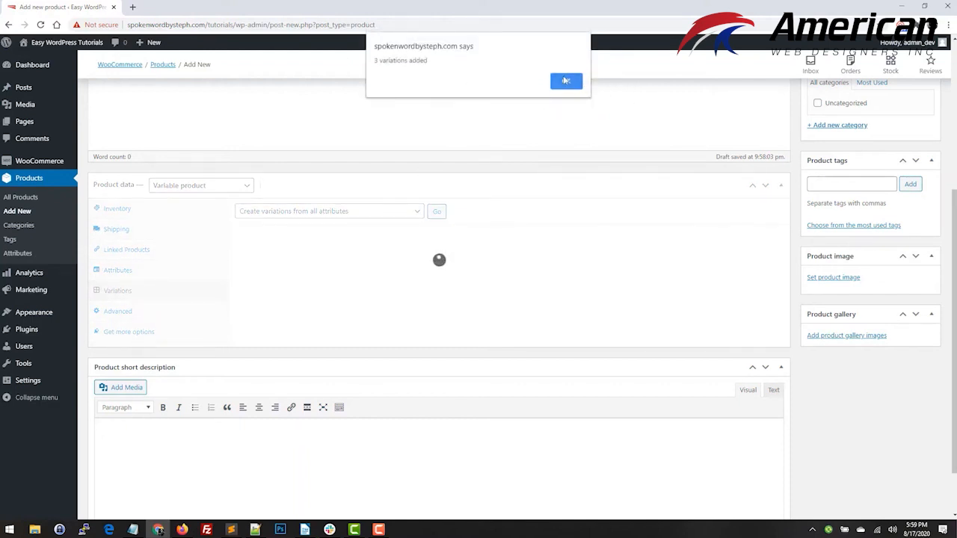
left_click(566, 82)
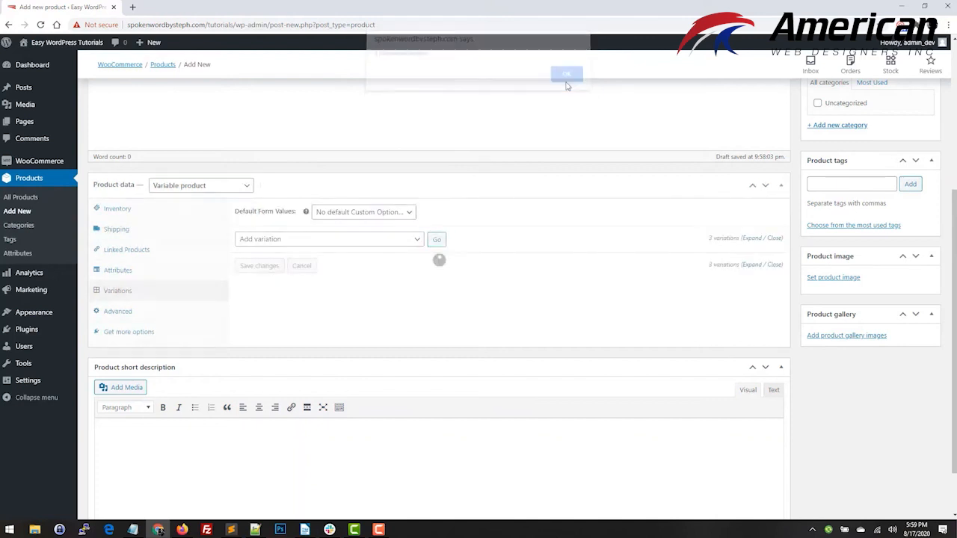
Expand all variations and examine their price, stock and shipping fields, along with the product's short description, category and image sections.
left_click(750, 242)
scroll(405, 361, "down", 3)
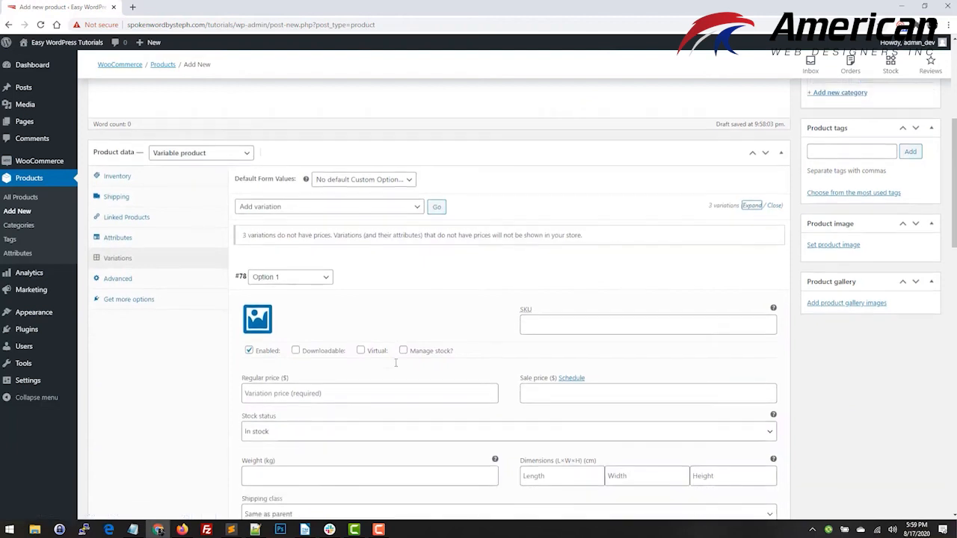
left_click(267, 226)
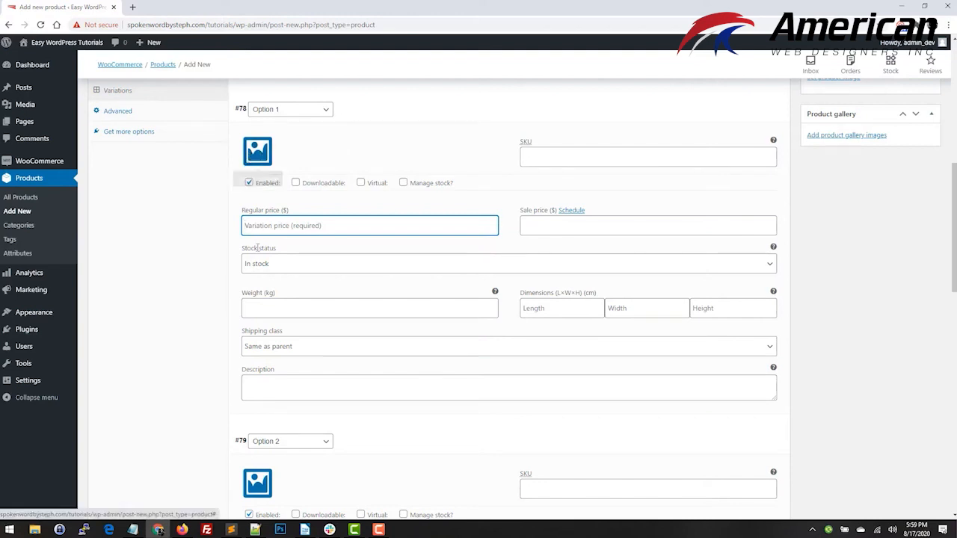
scroll(323, 486, "down", 5)
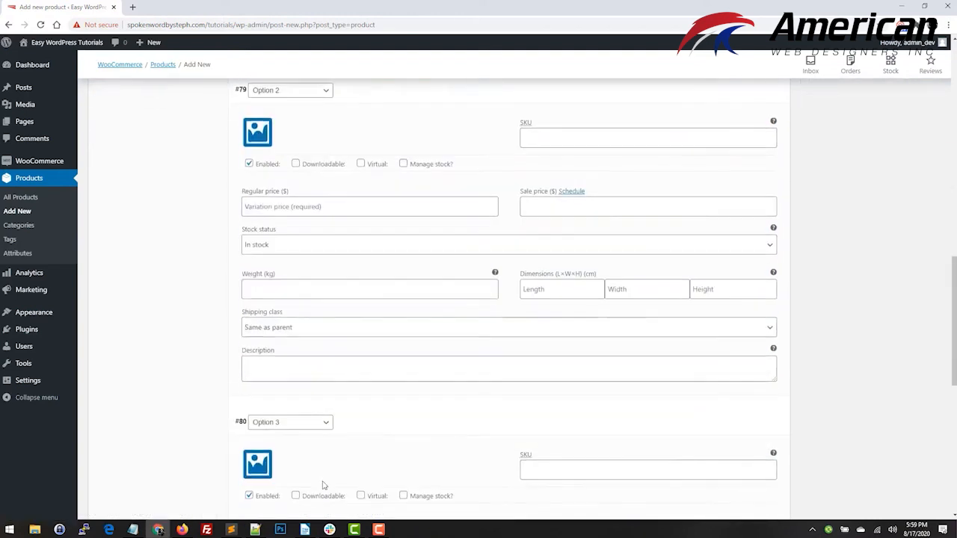
scroll(323, 485, "down", 2)
scroll(479, 374, "down", 2)
scroll(336, 206, "up", 7)
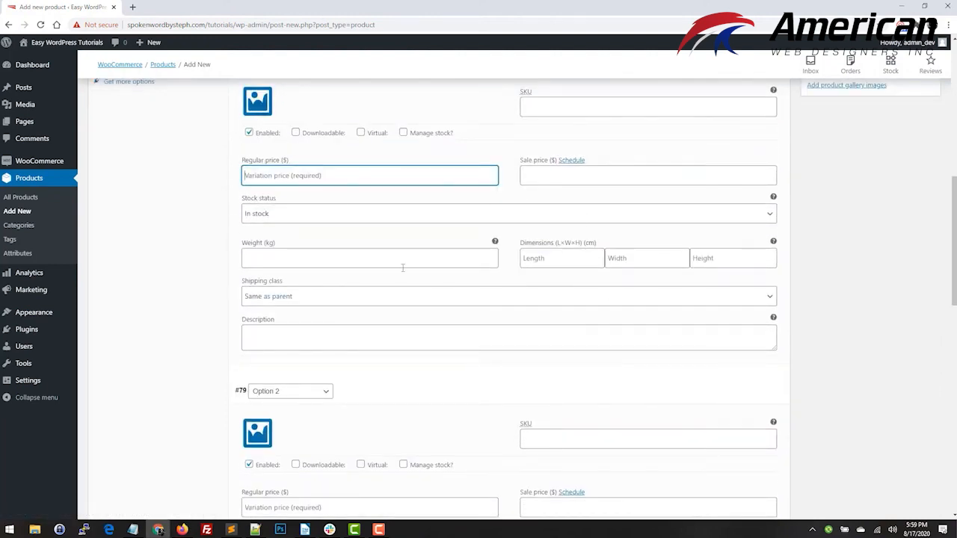
scroll(352, 340, "down", 2)
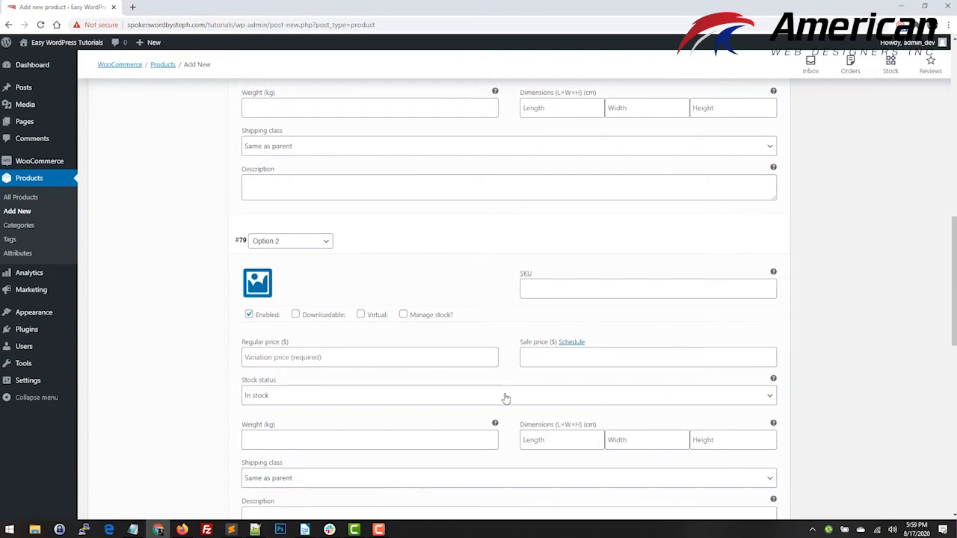
scroll(493, 385, "up", 3)
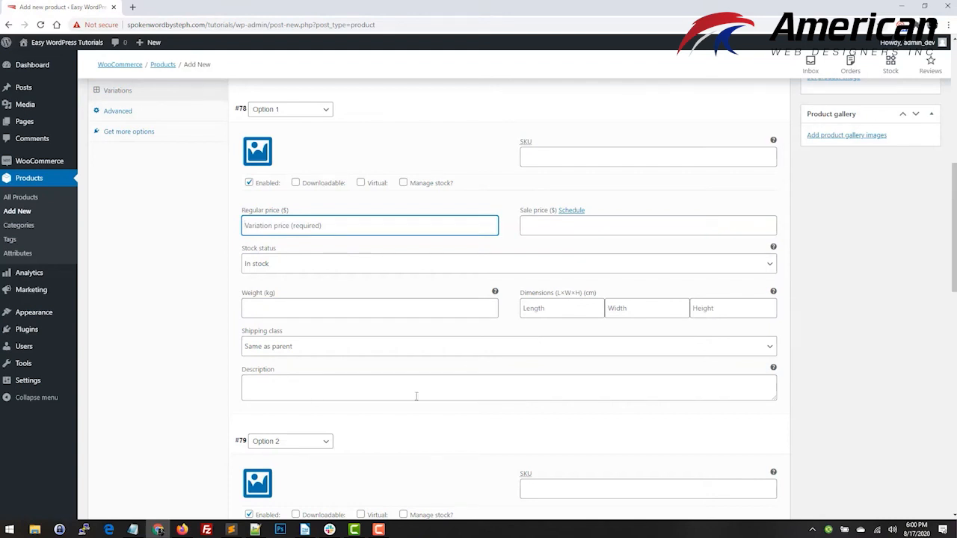
scroll(385, 311, "down", 9)
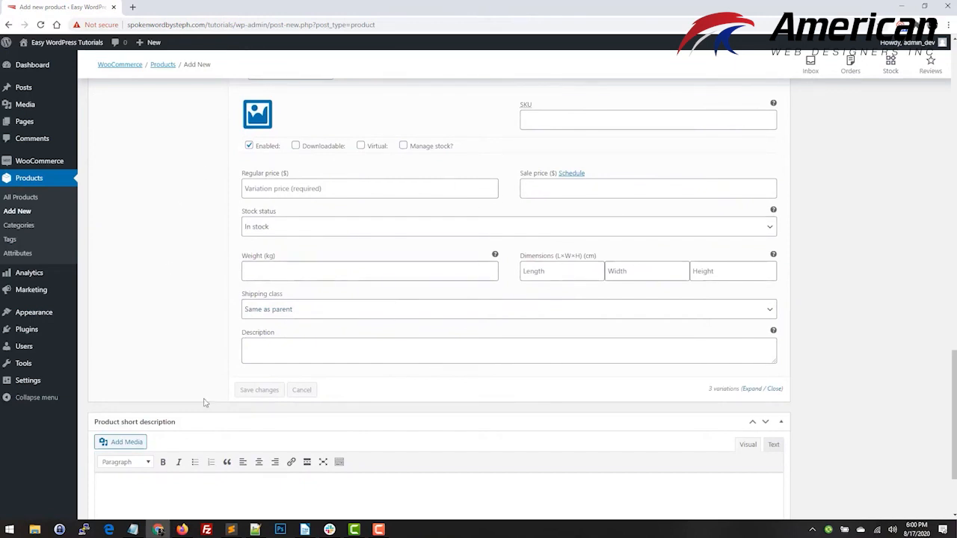
scroll(548, 364, "down", 2)
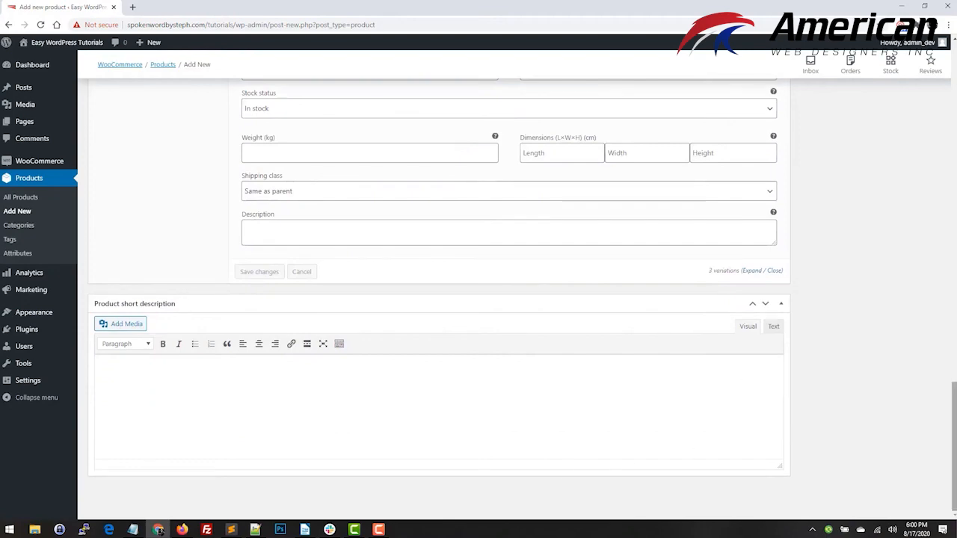
left_click_drag(953, 418, 951, 75)
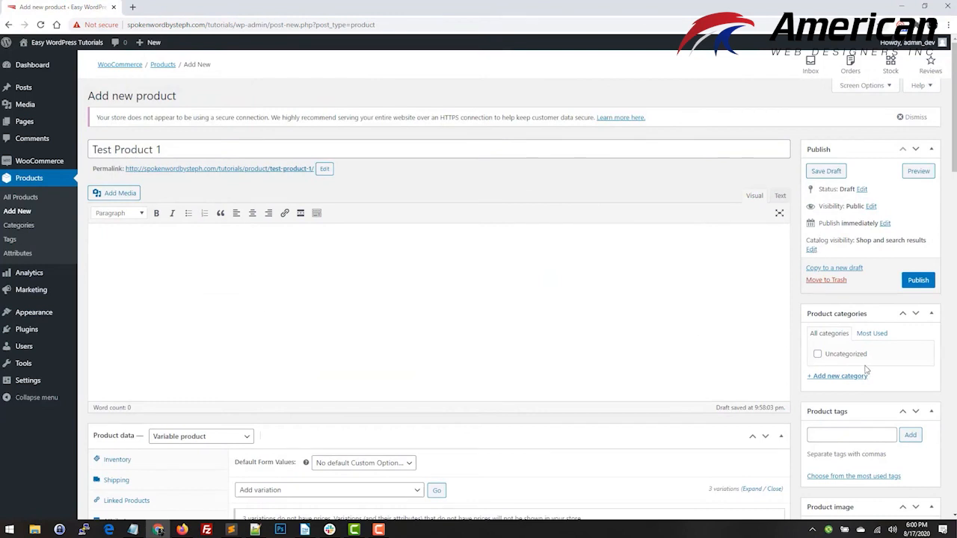
scroll(873, 441, "down", 2)
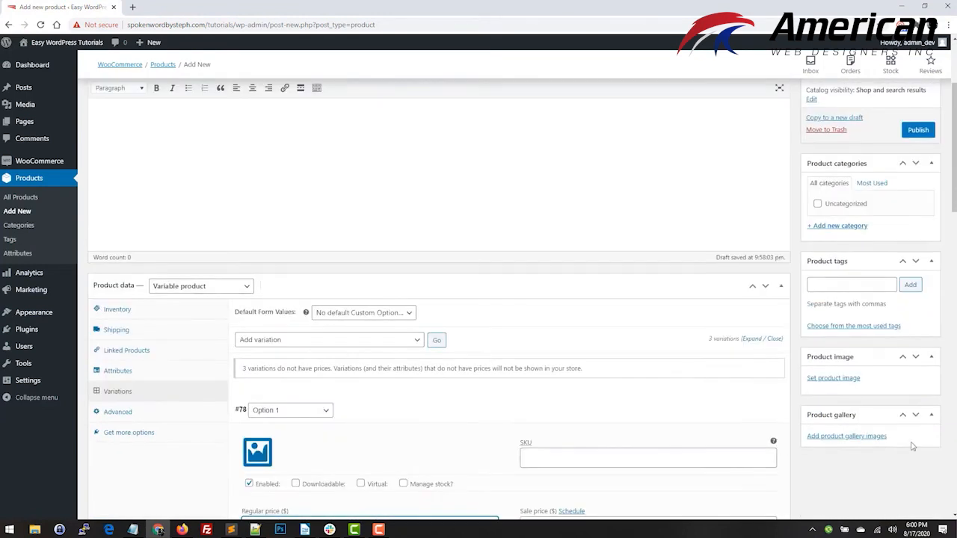
Move Test Product 1 to the trash and leave its edit page without saving changes.
scroll(872, 436, "up", 2)
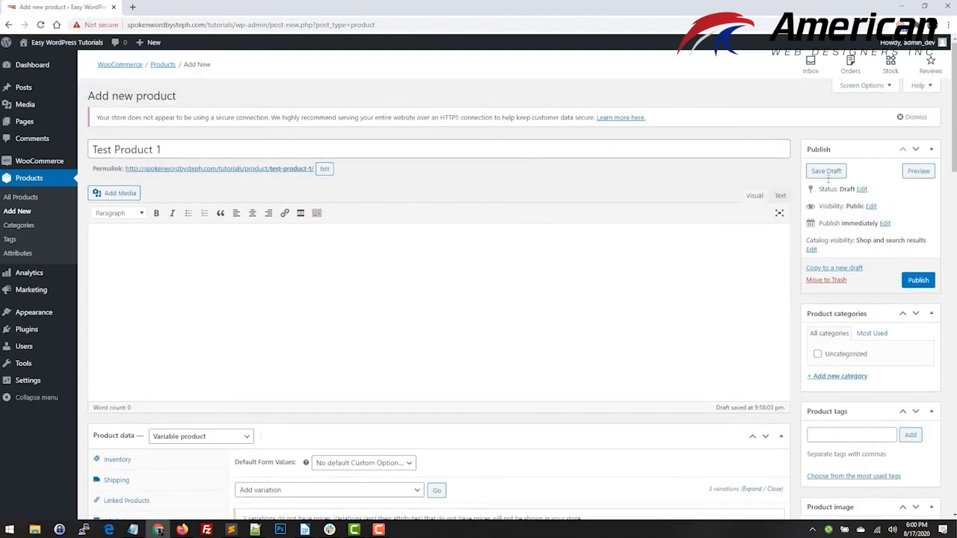
left_click(826, 280)
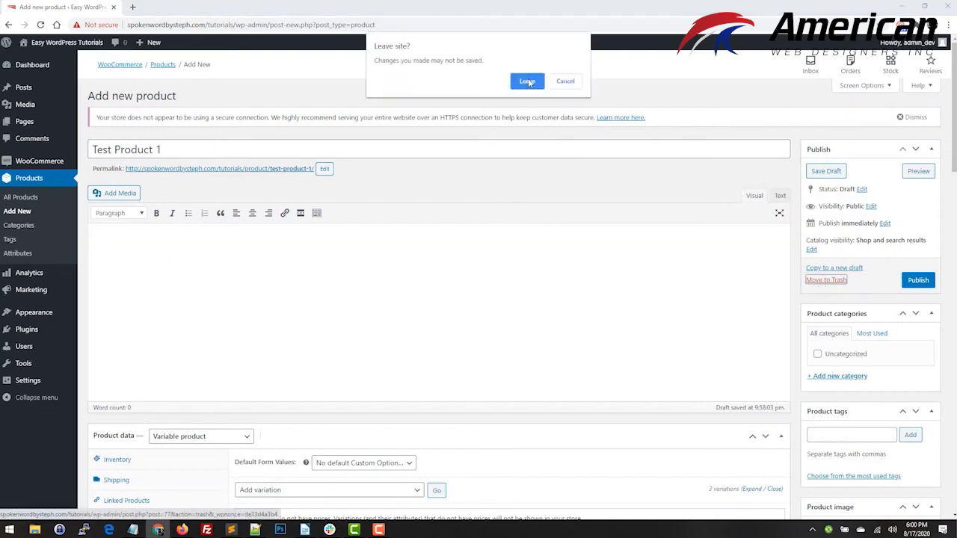
left_click(528, 81)
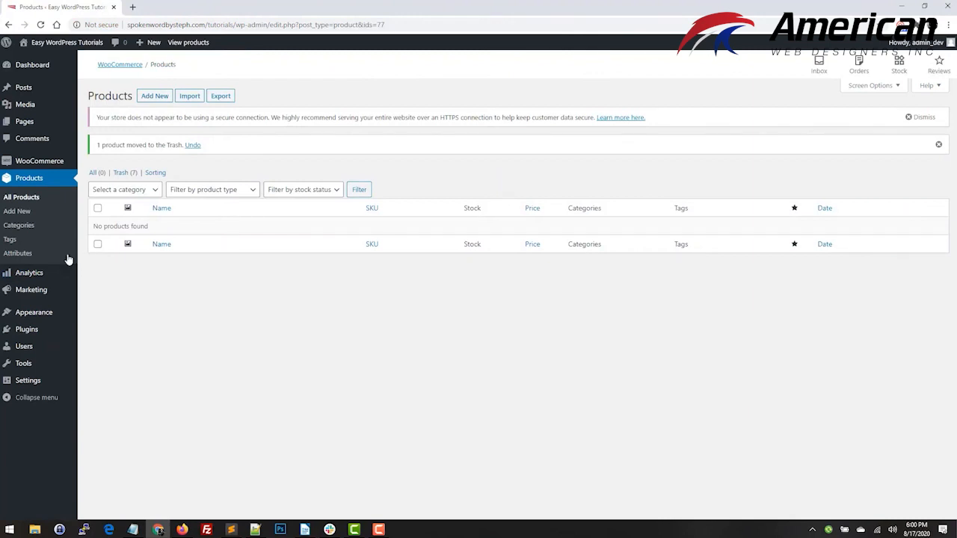
Create a global product attribute named Color.
left_click(18, 254)
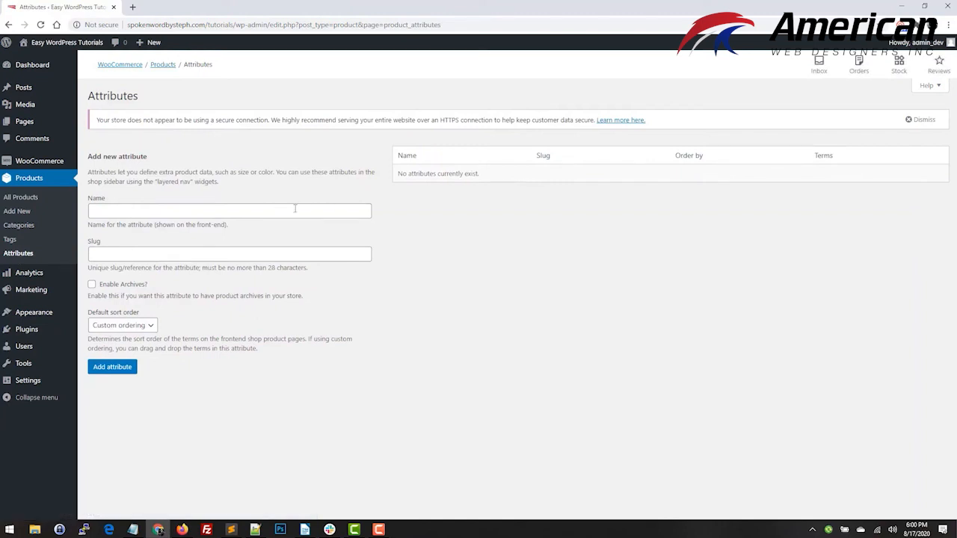
left_click(284, 210)
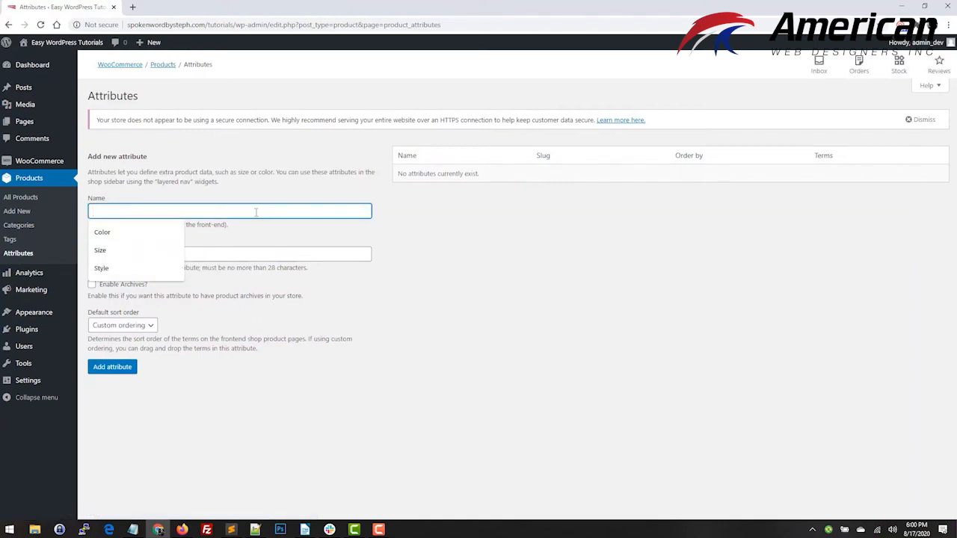
left_click(118, 236)
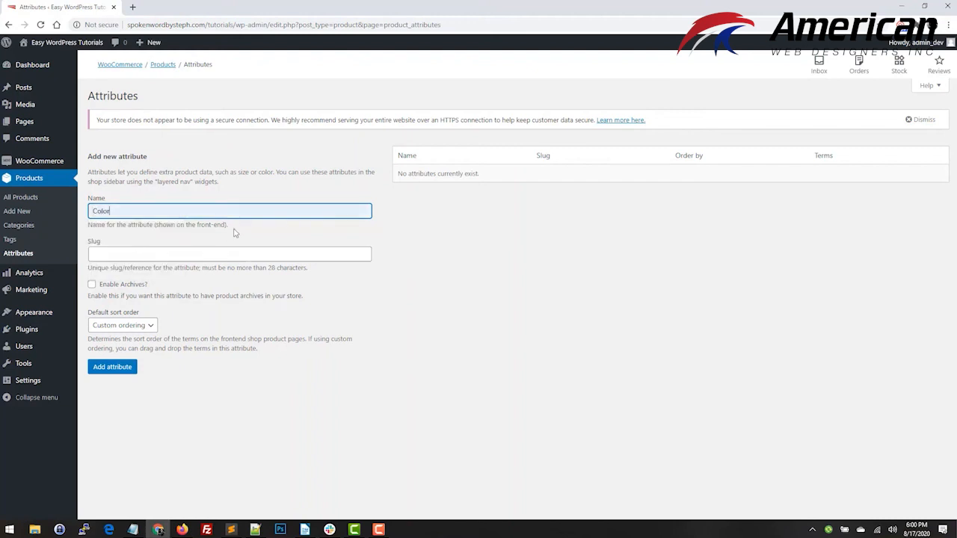
left_click(112, 367)
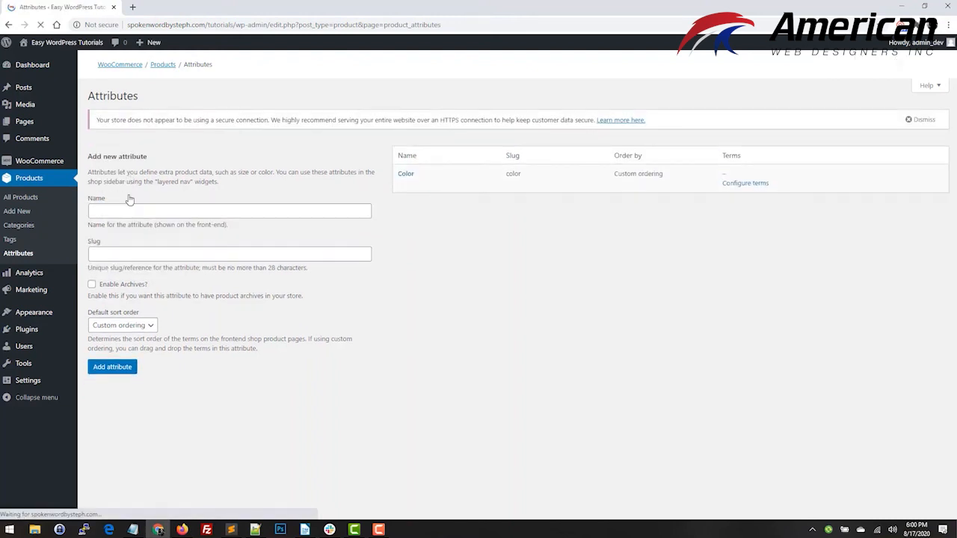
Create two more global product attributes named Size and Style.
left_click(121, 213)
type("Siz")
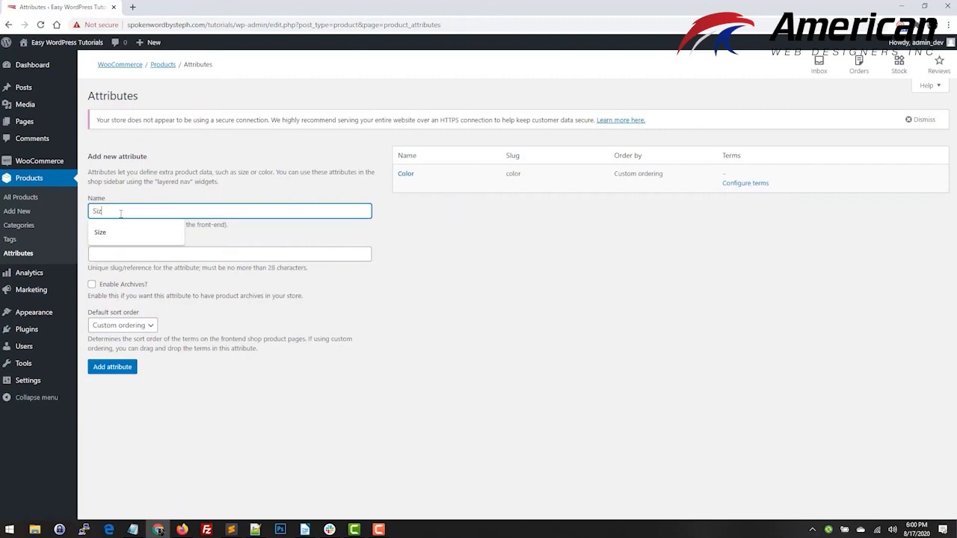
type("e")
key("Return")
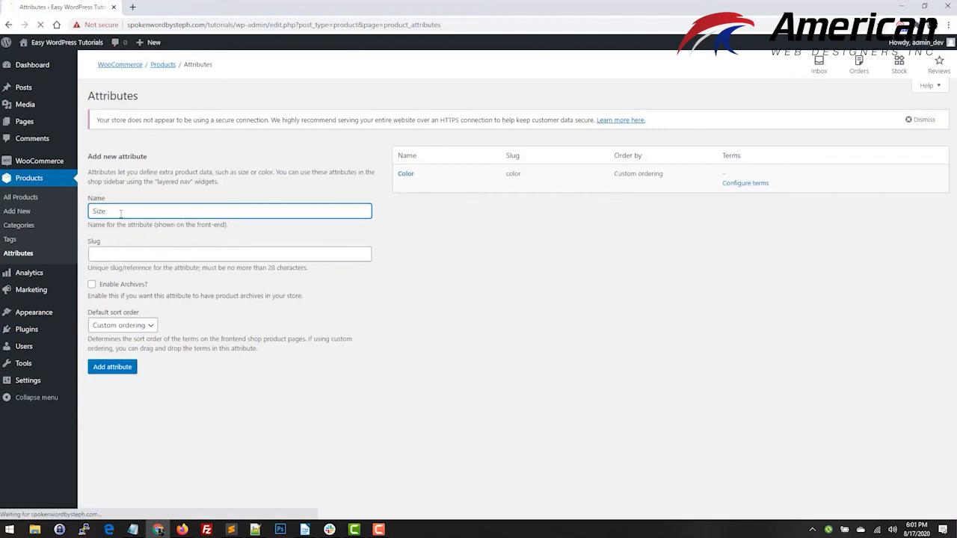
left_click(120, 212)
type("S")
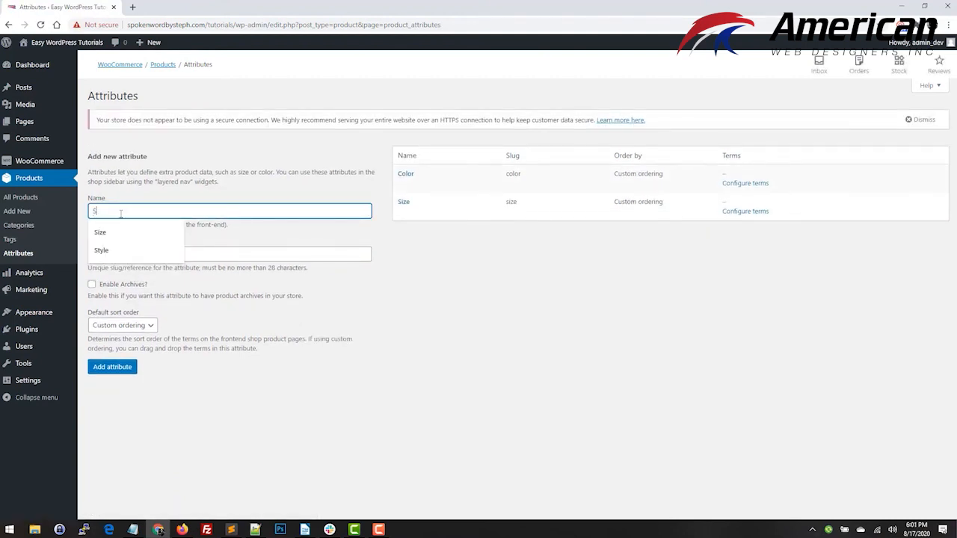
type("tyle")
key("Return")
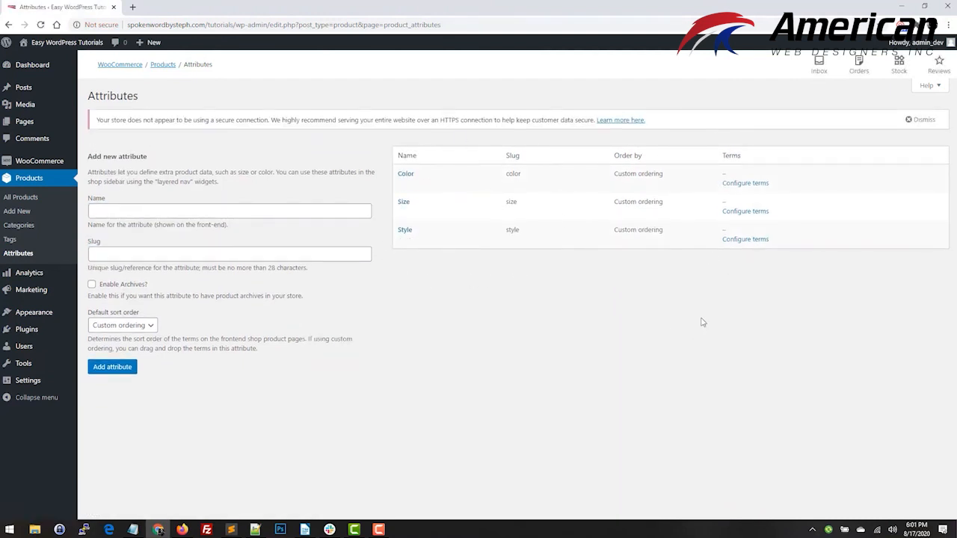
Add the terms Red, Blue, Green and Yellow to the Color attribute and rearrange their order.
left_click(740, 184)
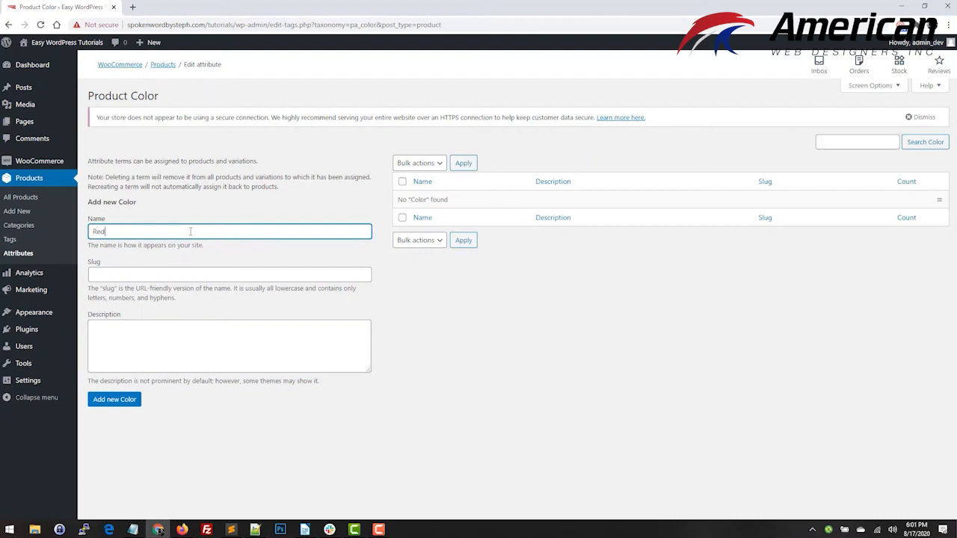
key("Return")
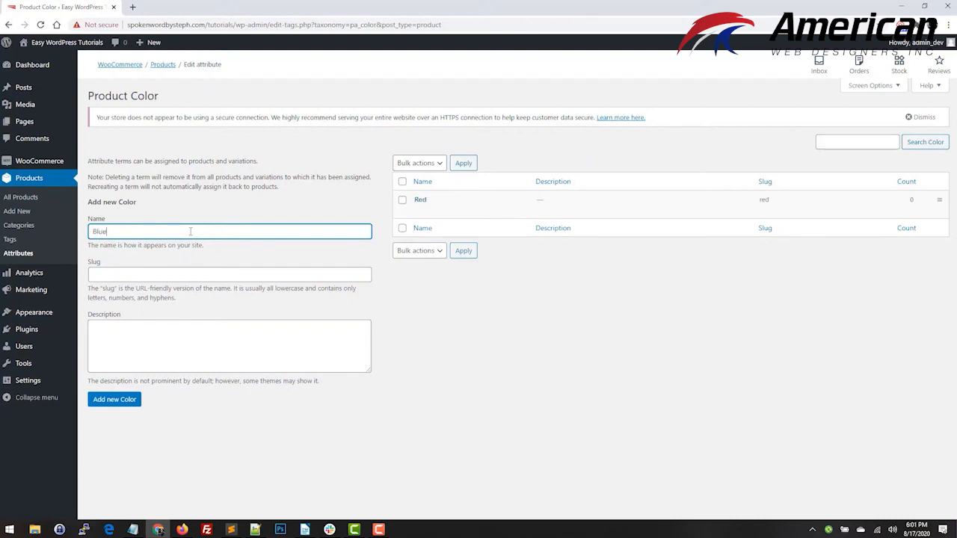
type("Green")
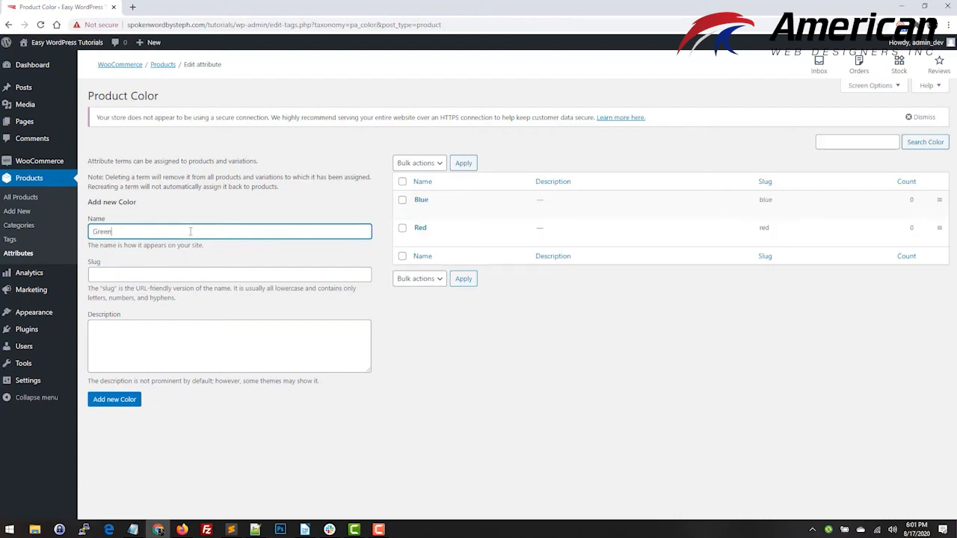
key("Return")
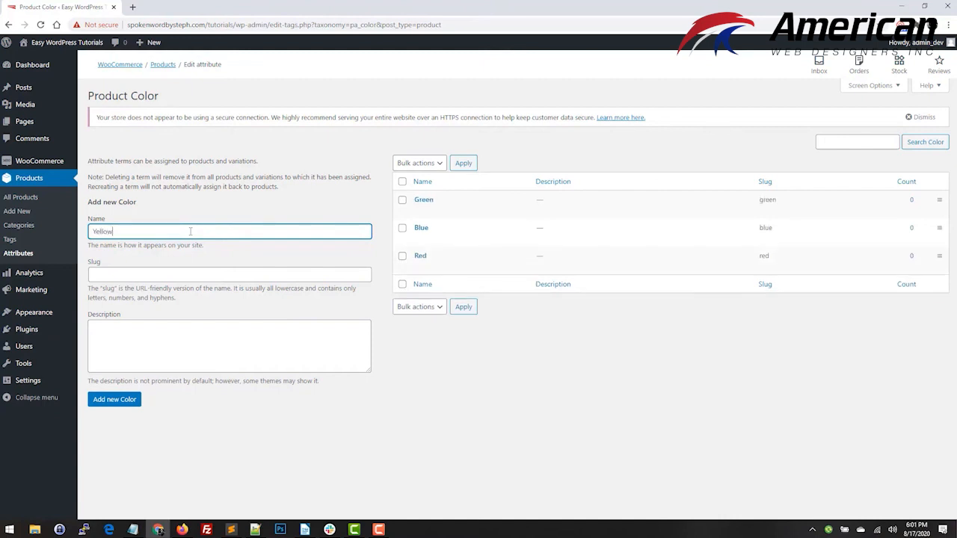
key("Return")
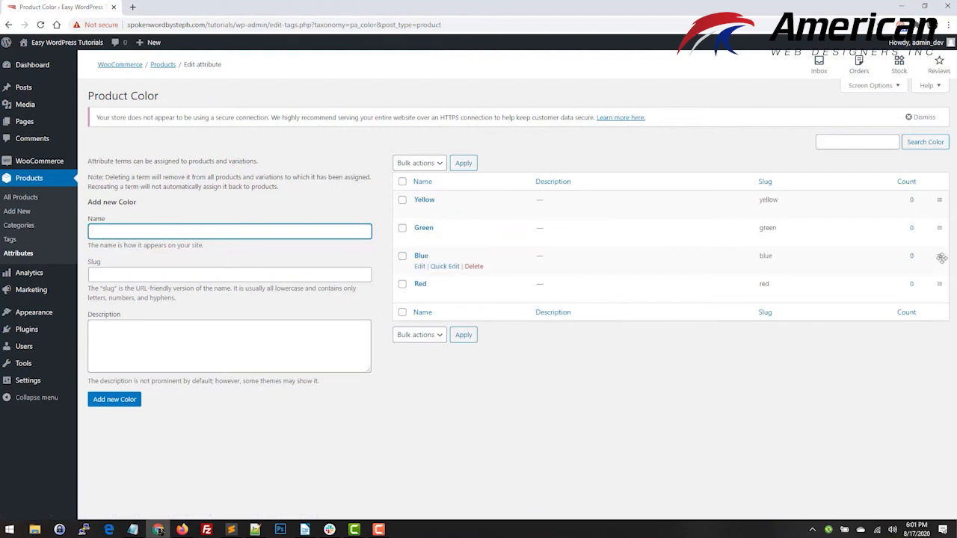
mouse_move(941, 257)
left_mouse_down()
mouse_move(927, 198)
mouse_move(937, 275)
left_mouse_up()
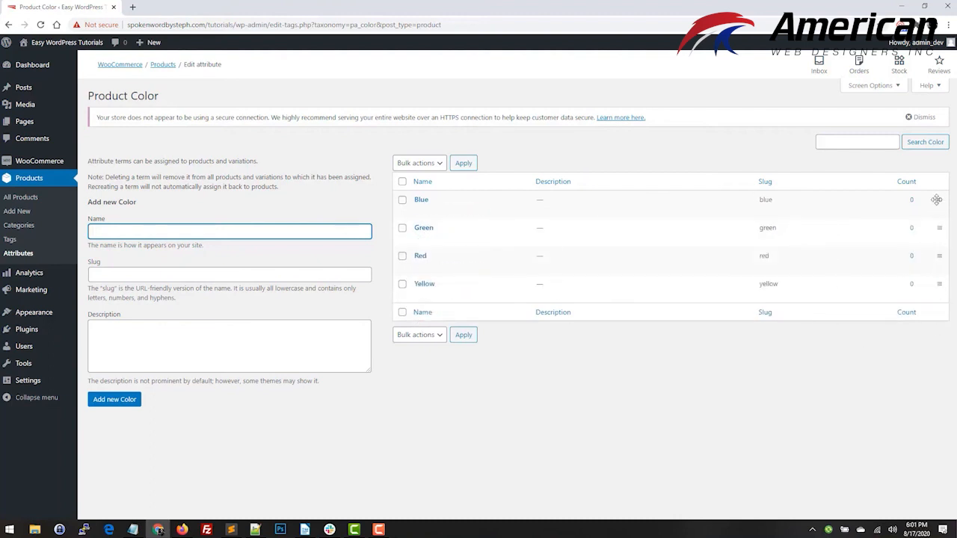
Add the terms Small, Medium and Large to the Size attribute and sort them from Small to Large.
left_click(23, 254)
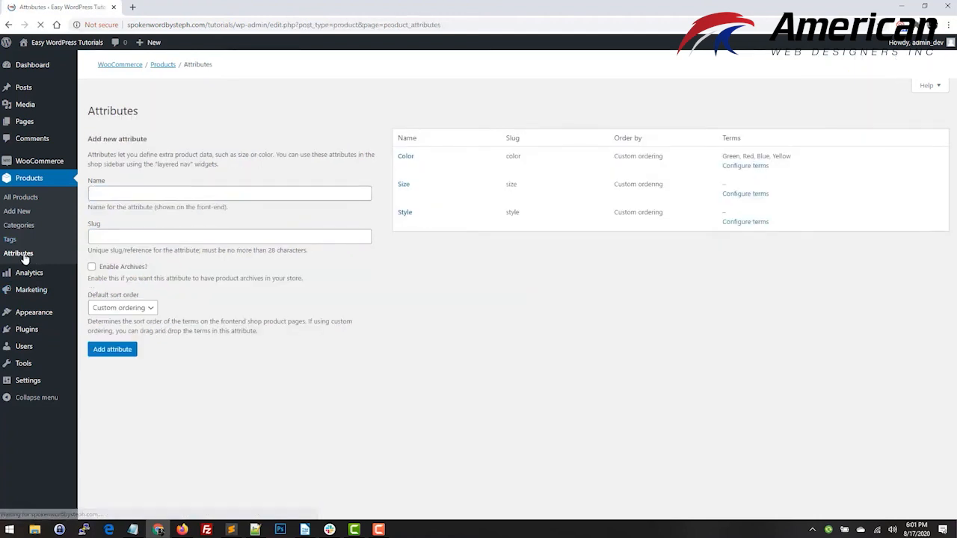
left_click(745, 212)
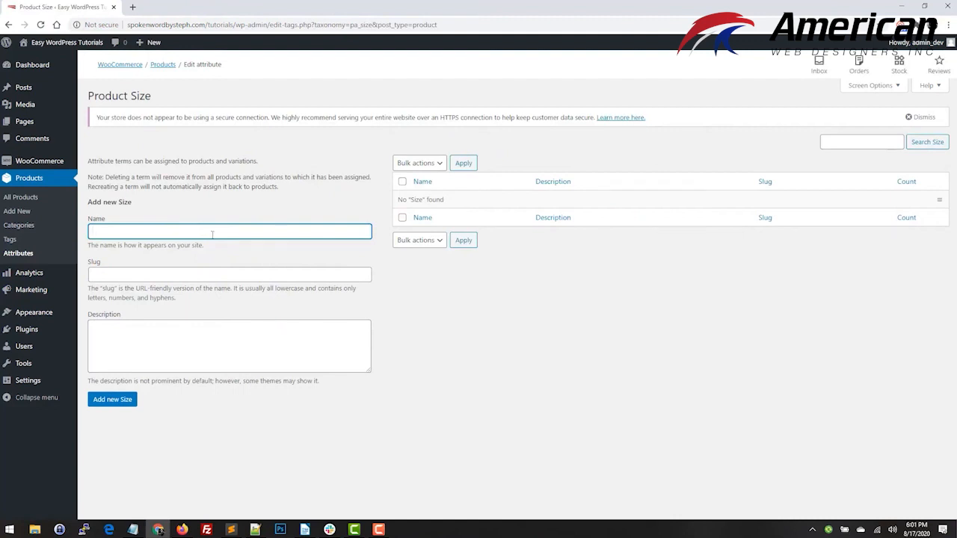
key("Return")
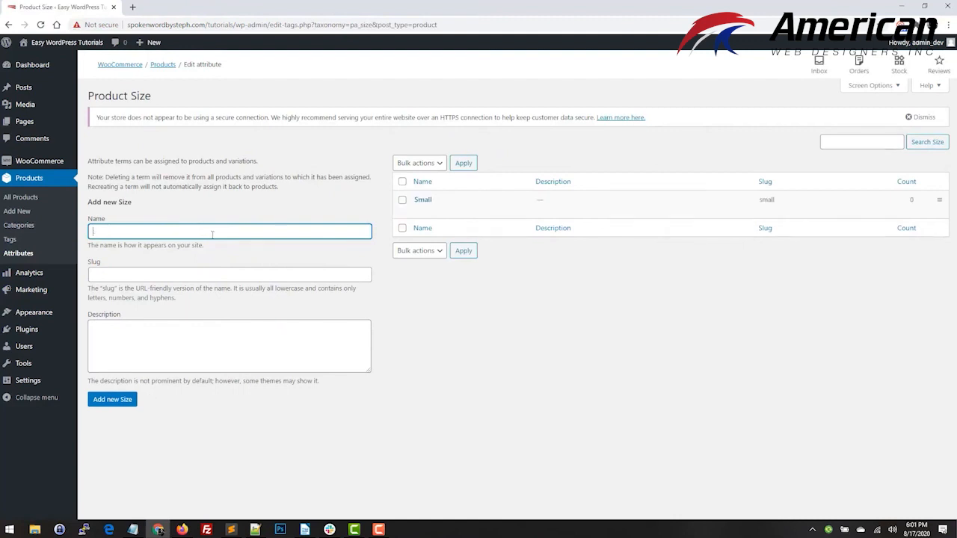
key("Return")
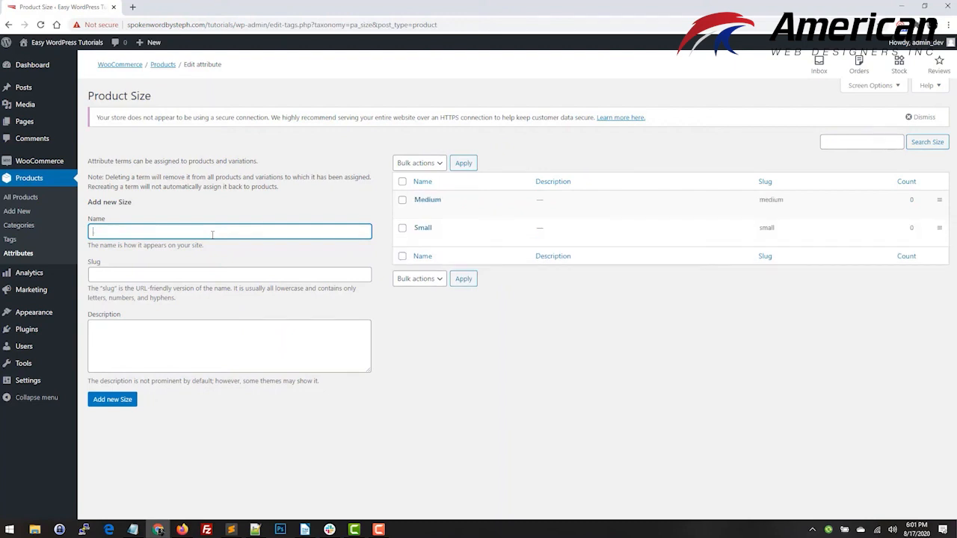
type("Large")
key("Return")
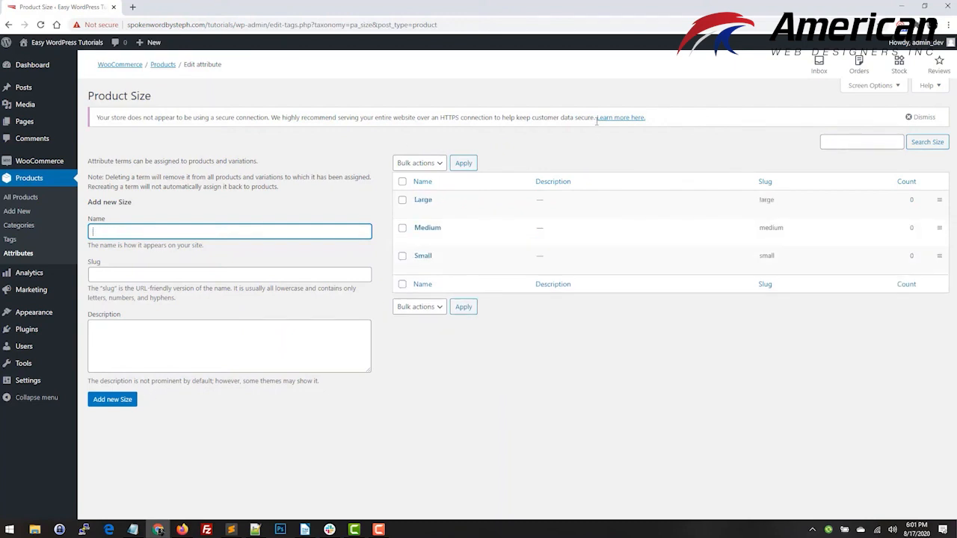
mouse_move(935, 258)
left_mouse_down()
mouse_move(940, 203)
mouse_move(937, 266)
mouse_move(937, 254)
left_mouse_up()
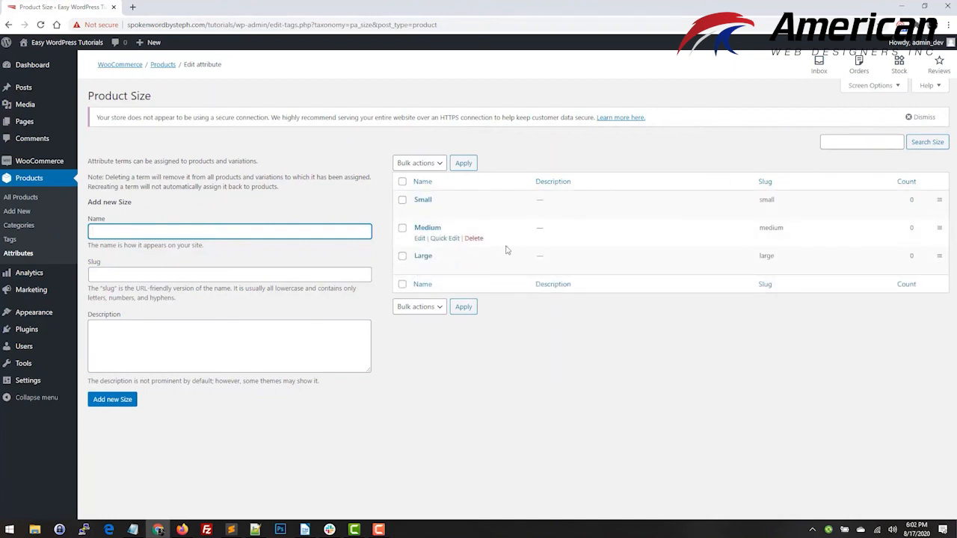
Add the terms V Neck and Crew Neck to the Style attribute.
left_click(17, 253)
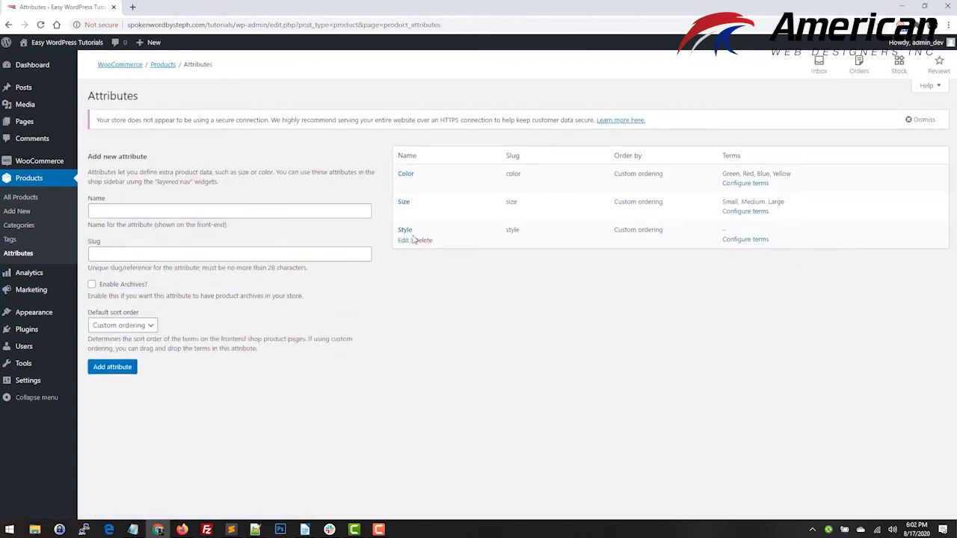
left_click(746, 240)
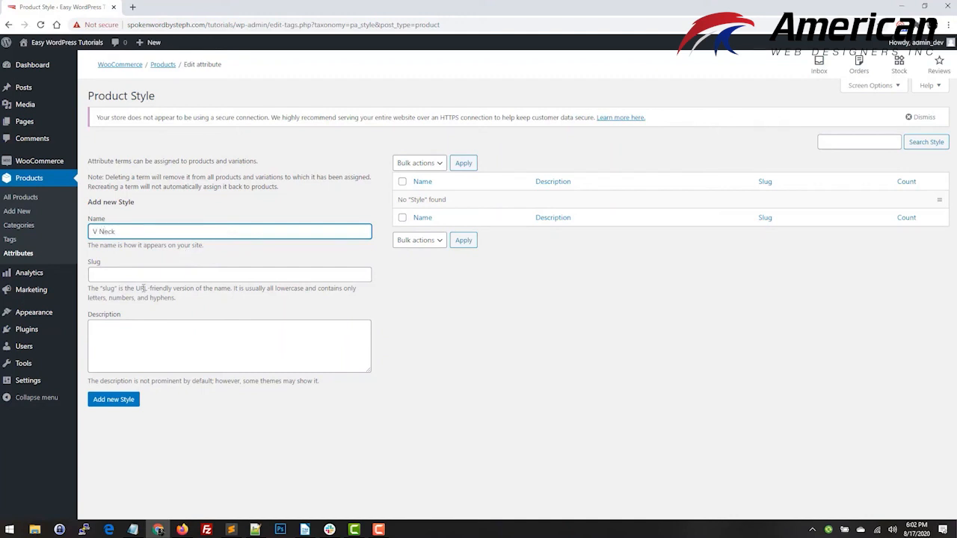
left_click(115, 400)
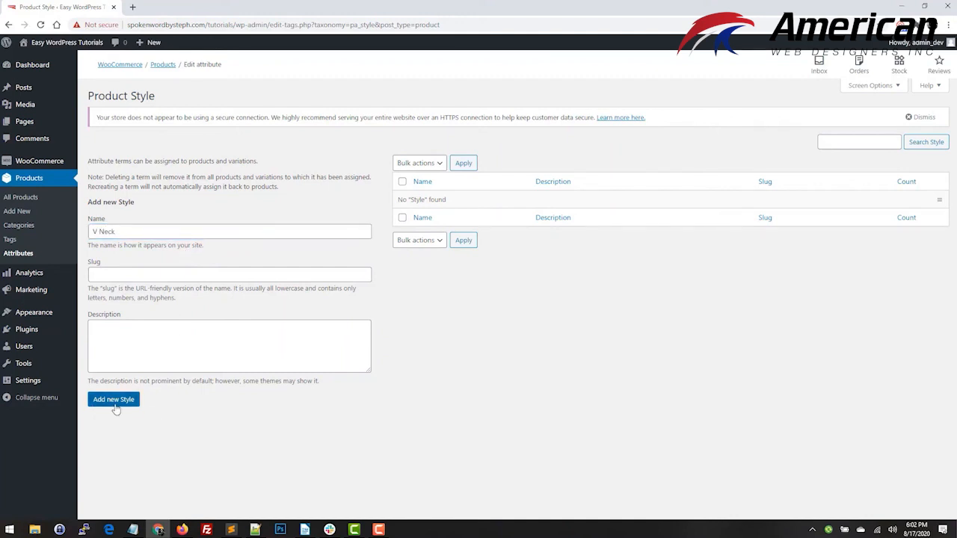
left_click(167, 229)
type("Crew Neck")
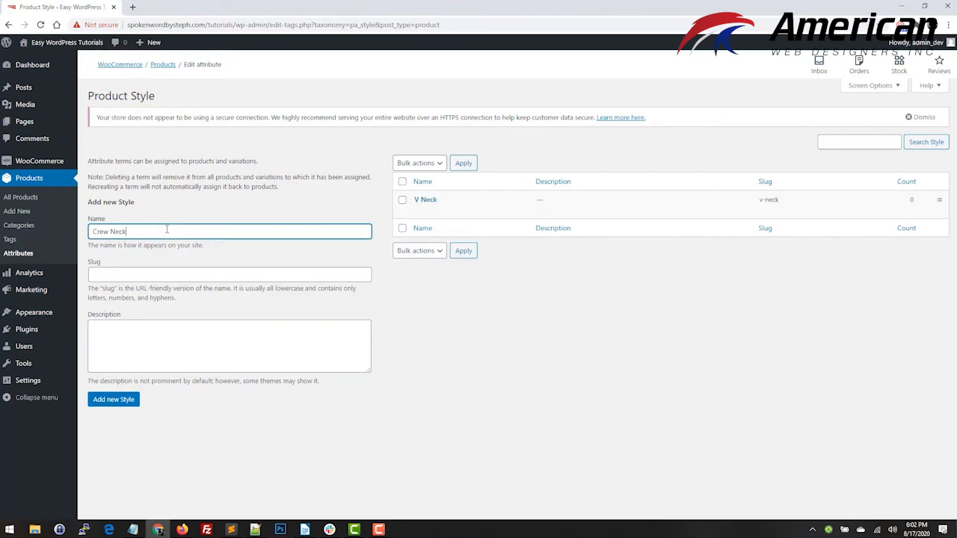
left_click(127, 399)
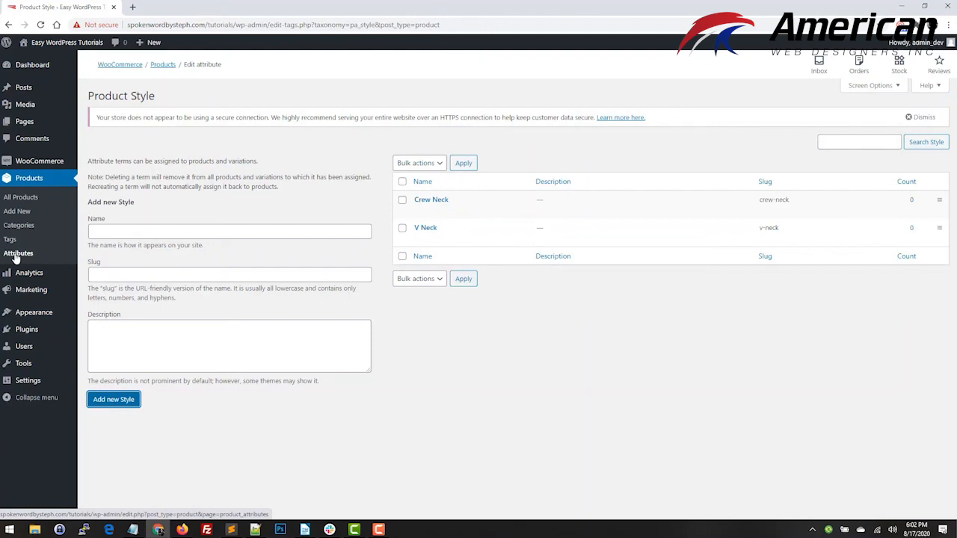
Start a new product named Test Product 2 and set its product type to Variable product.
left_click(17, 215)
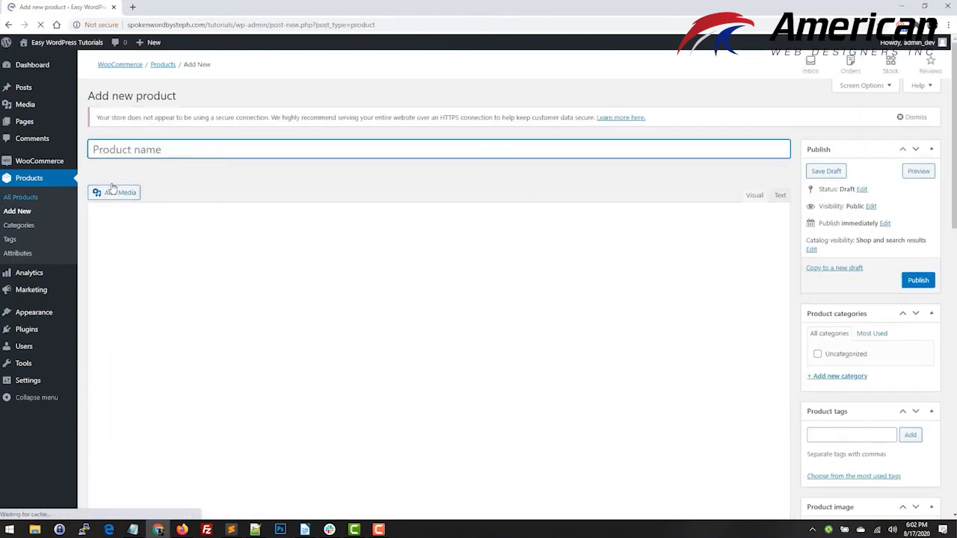
type("Test Produc")
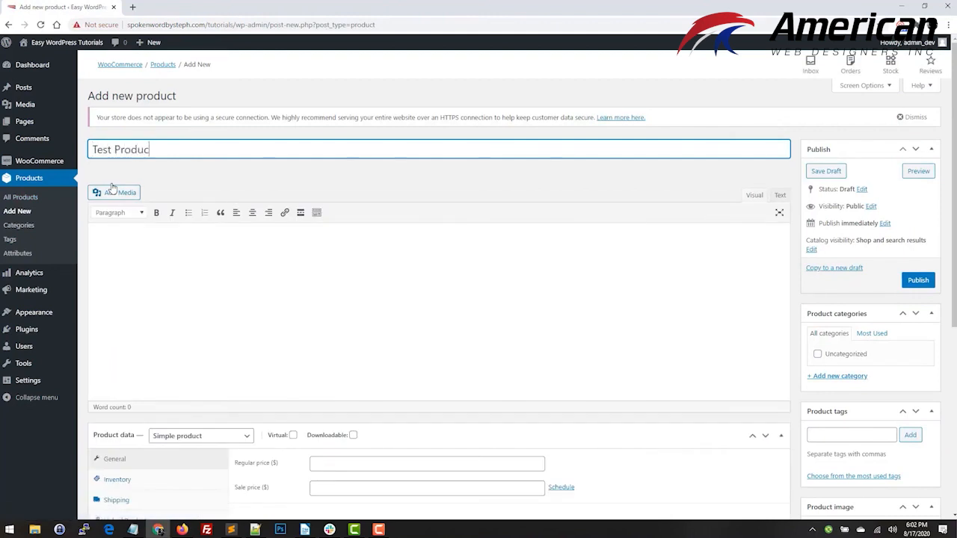
type("t 2")
scroll(111, 188, "down", 3)
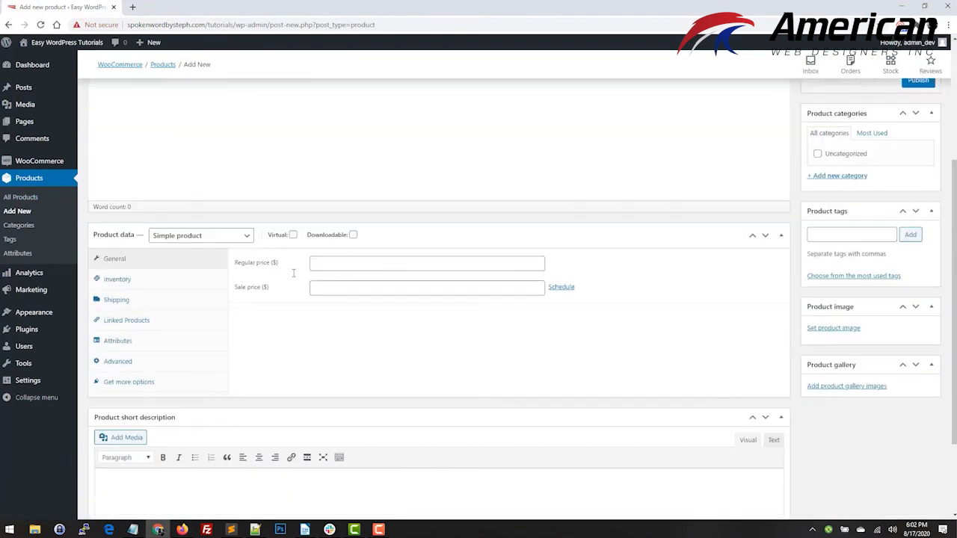
left_click(247, 238)
left_click(189, 313)
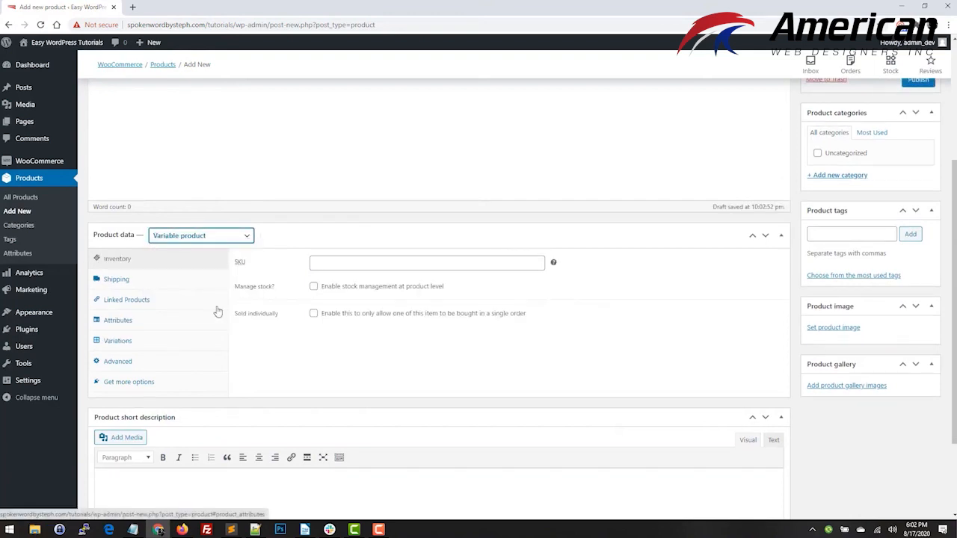
Add the global Color, Size and Style attributes to the product.
left_click(157, 324)
left_click(324, 266)
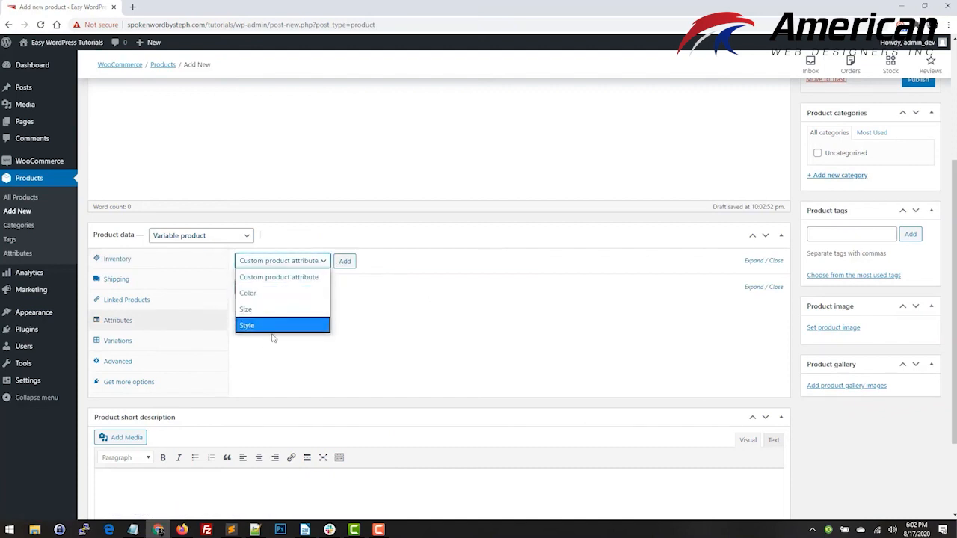
left_click(271, 295)
left_click(345, 261)
left_click(302, 265)
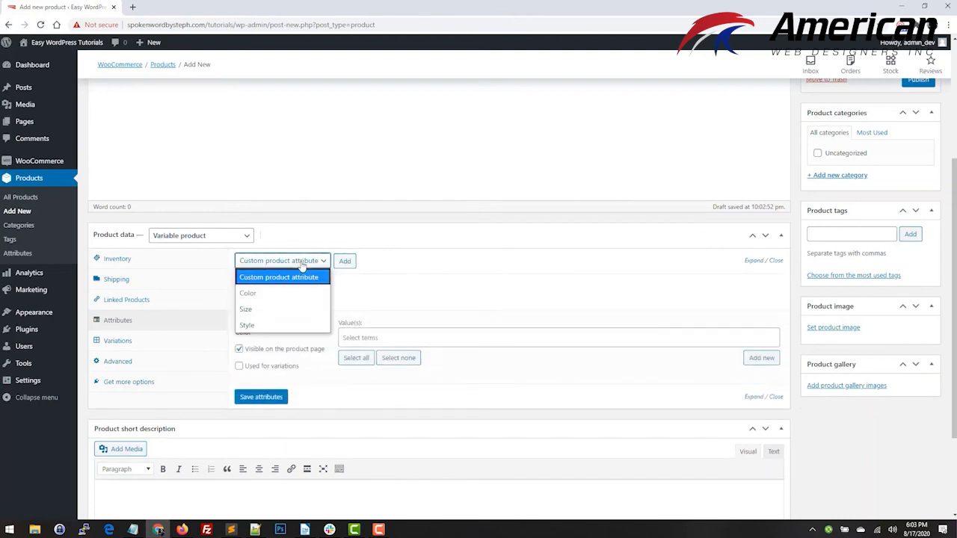
left_click(246, 309)
left_click(344, 263)
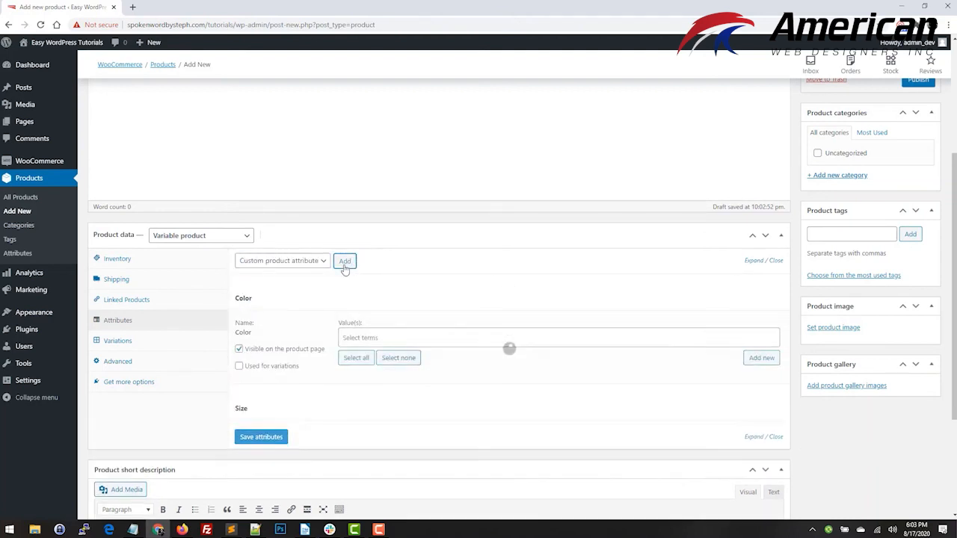
left_click(284, 260)
left_click(246, 322)
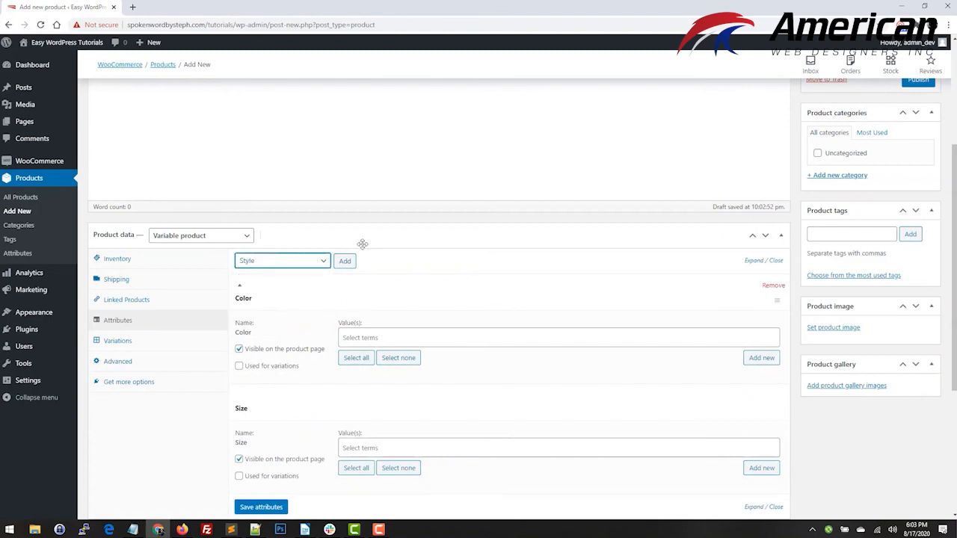
left_click(344, 260)
Enable the Color, Size and Style attributes for use in variations.
scroll(516, 374, "down", 3)
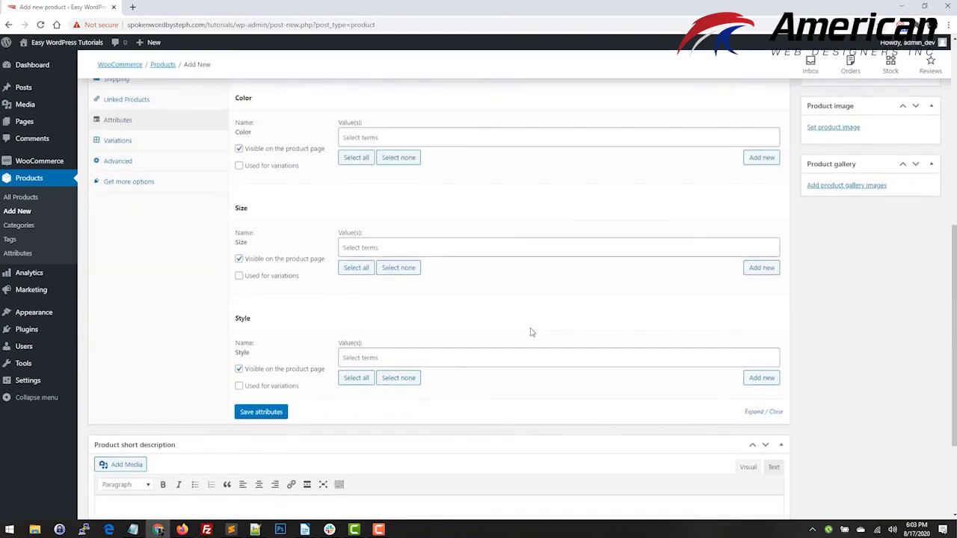
left_click(276, 165)
left_click(268, 276)
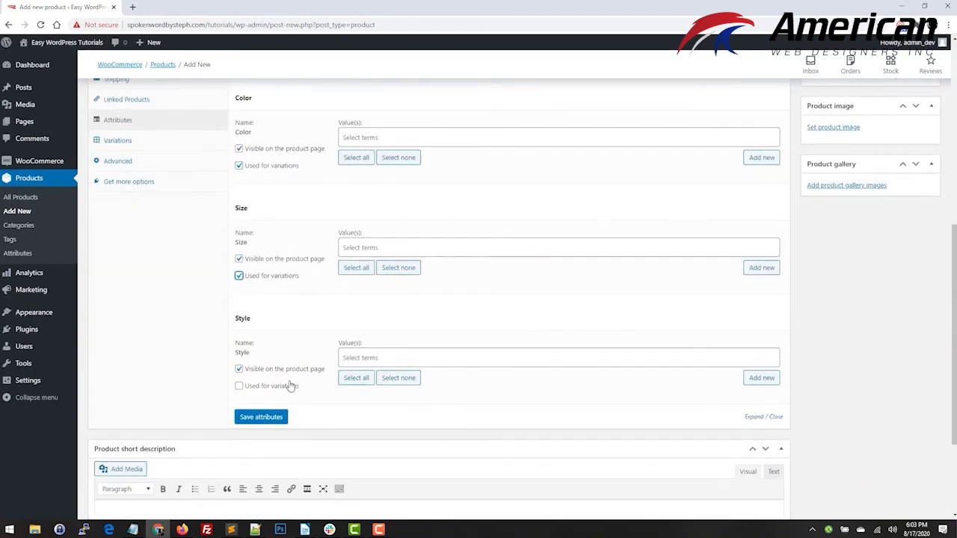
left_click(272, 387)
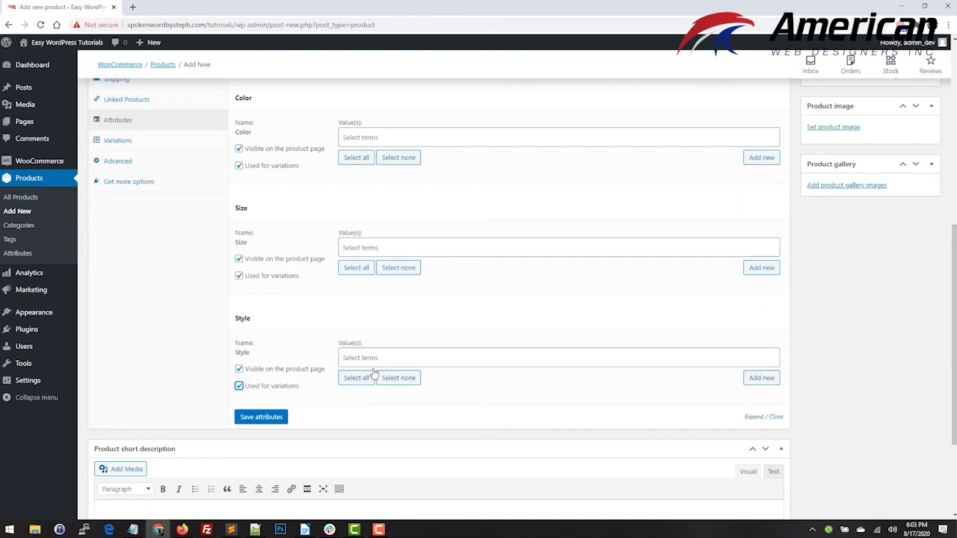
Select all terms for the Color, Size and Style attributes and save the attributes.
left_click(356, 159)
left_click(356, 268)
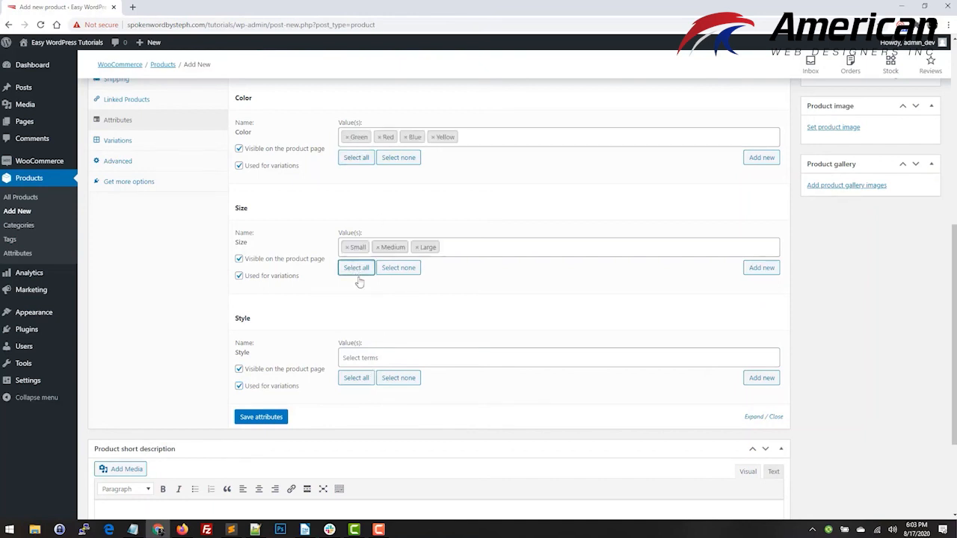
left_click(356, 378)
left_click(262, 417)
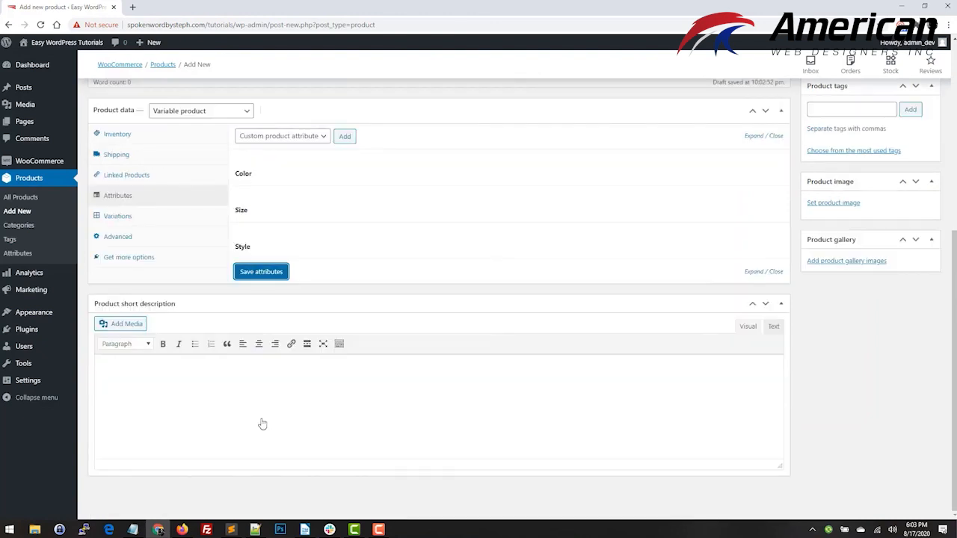
Generate the product's variations from all attributes and confirm linking every possible combination.
left_click(139, 224)
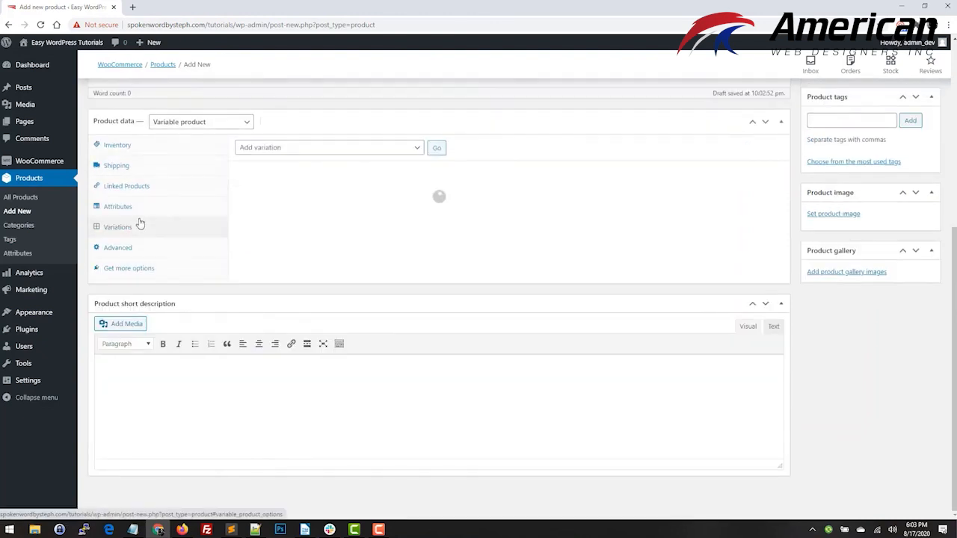
left_click(420, 148)
left_click(263, 180)
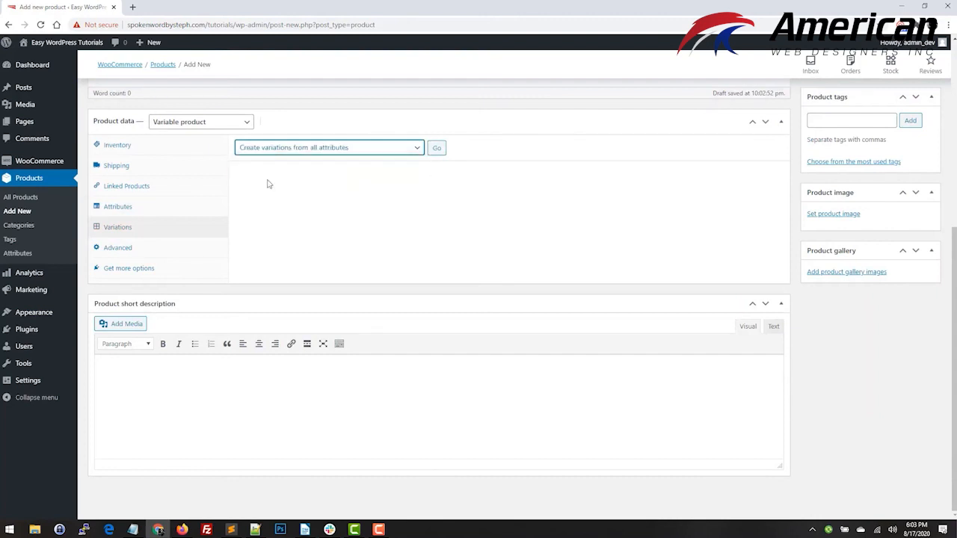
left_click(440, 150)
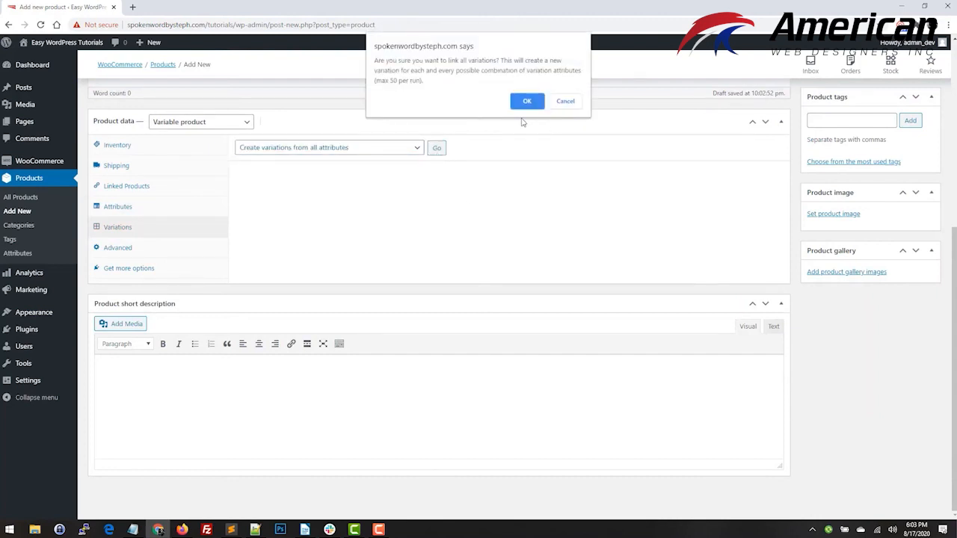
left_click(526, 101)
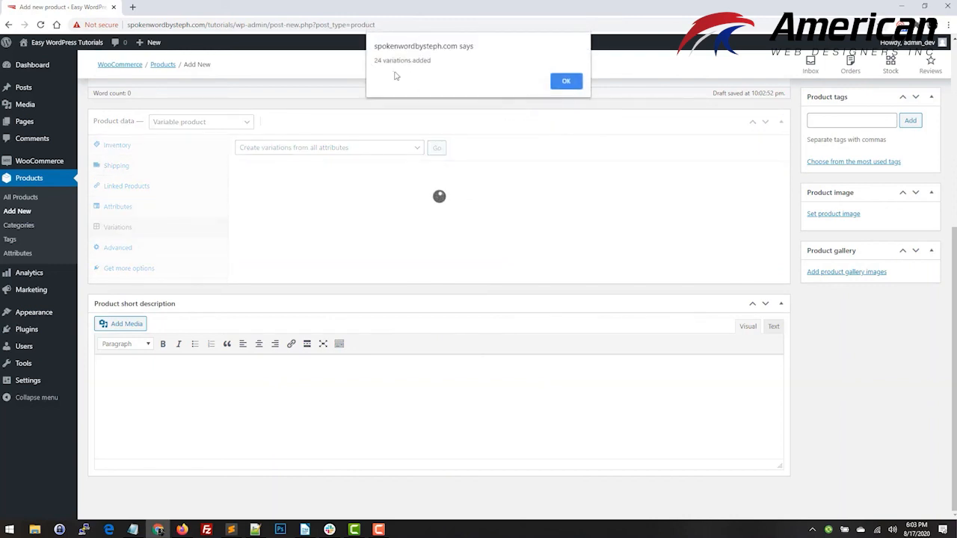
left_click(568, 82)
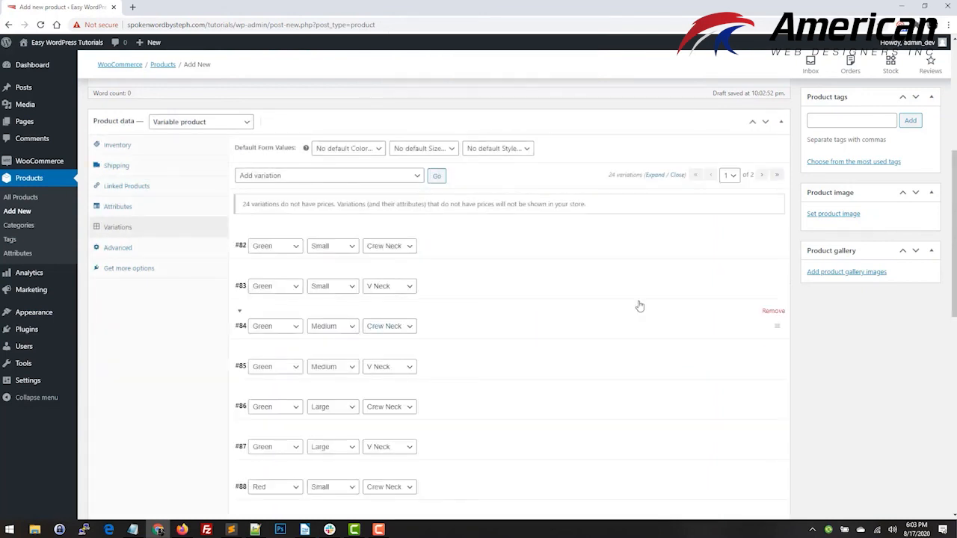
Review the generated variation combinations, expand them all, and examine their image, SKU, price, stock, shipping and description fields.
scroll(561, 329, "down", 1)
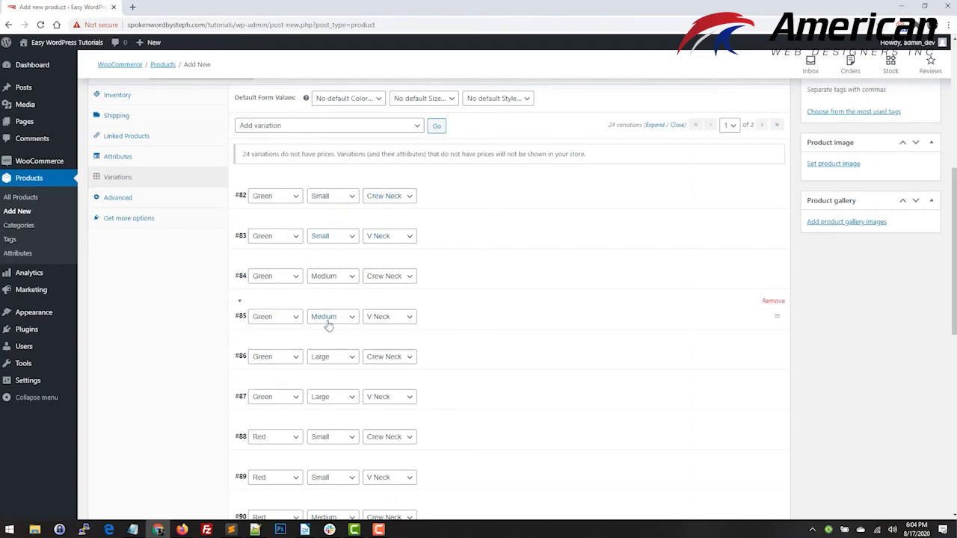
scroll(448, 382, "down", 3)
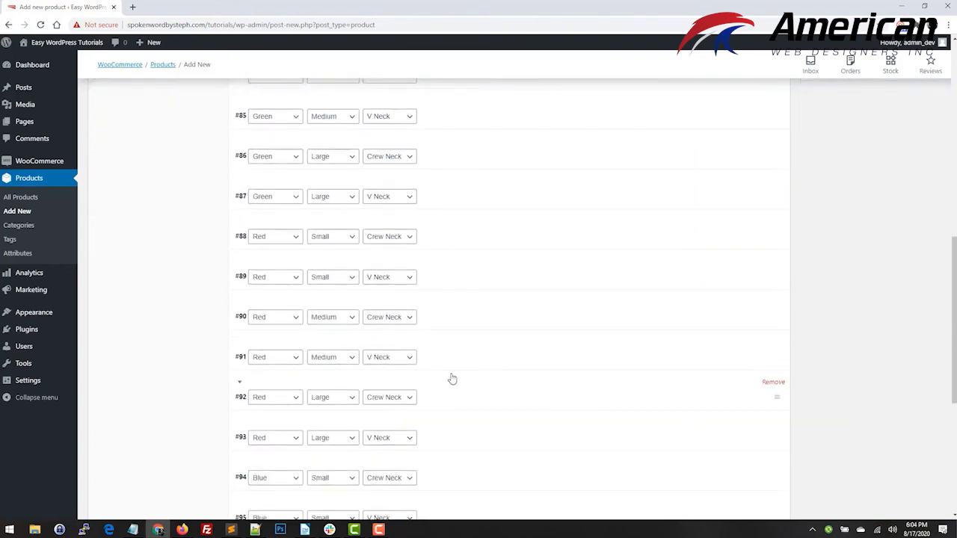
scroll(452, 379, "up", 6)
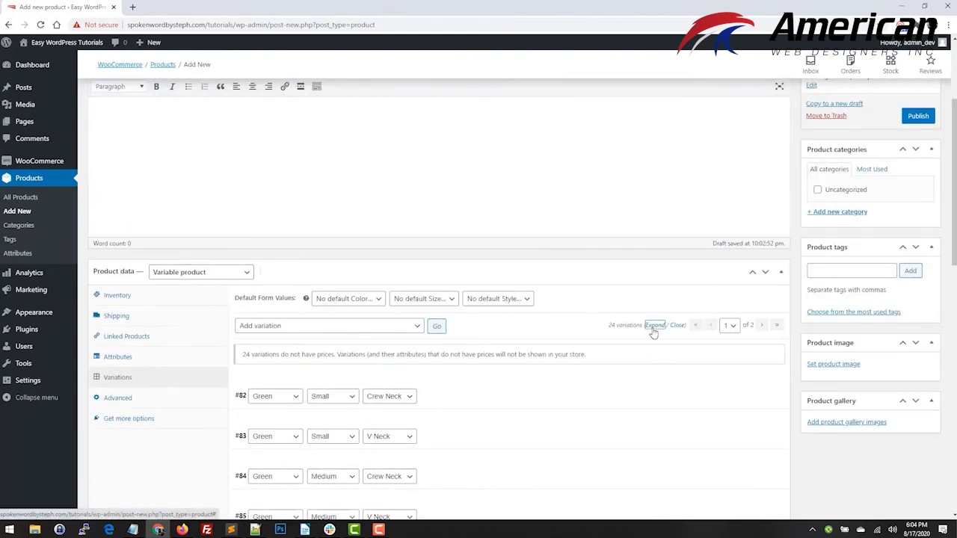
left_click(653, 325)
scroll(346, 329, "down", 3)
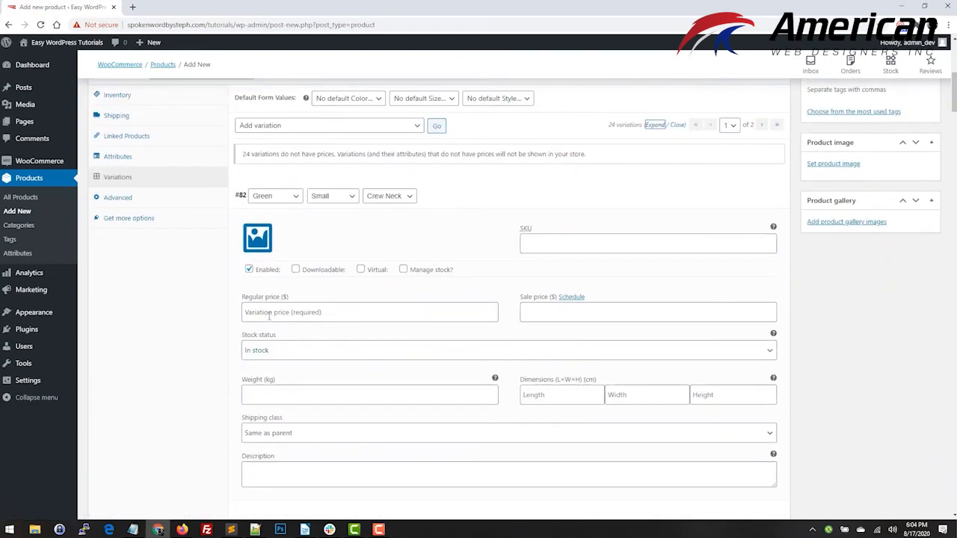
scroll(258, 271, "down", 4)
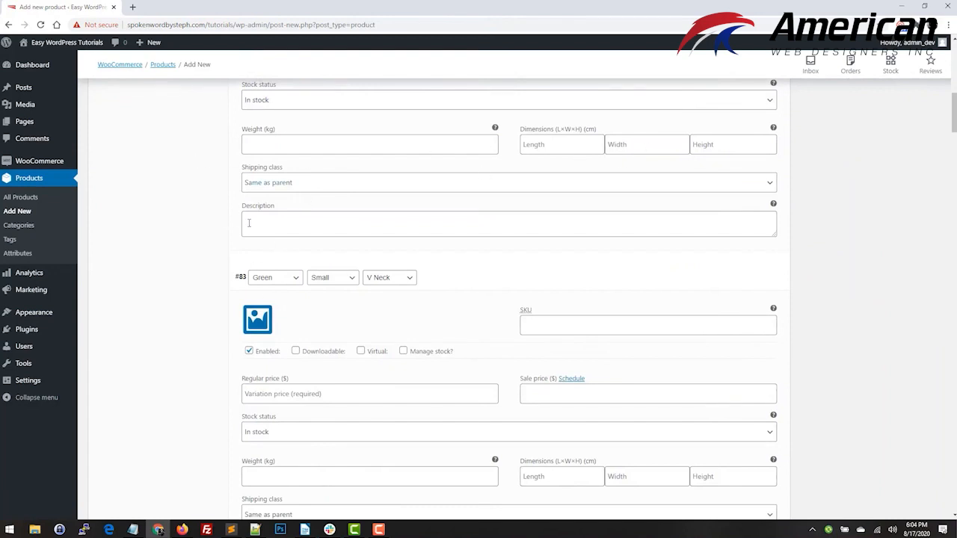
scroll(248, 239, "up", 5)
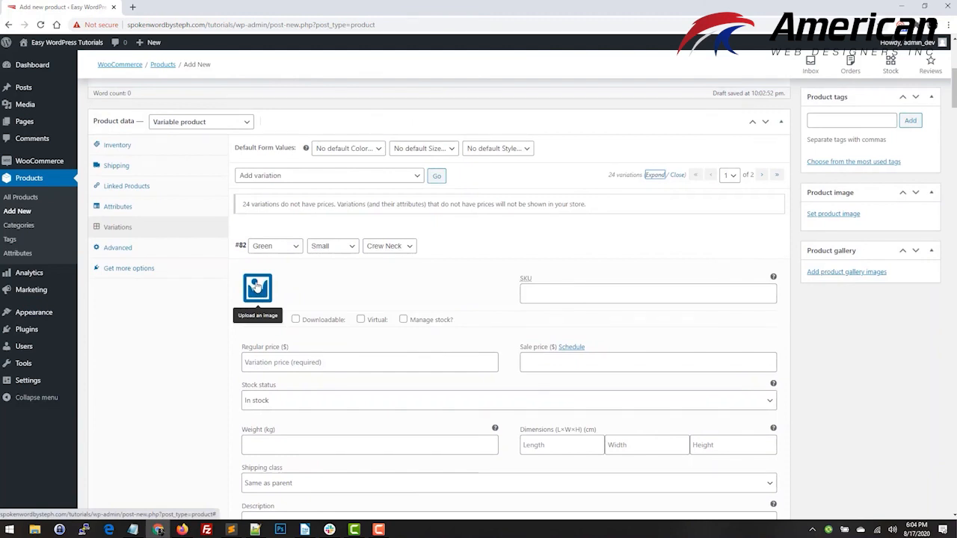
scroll(229, 336, "down", 5)
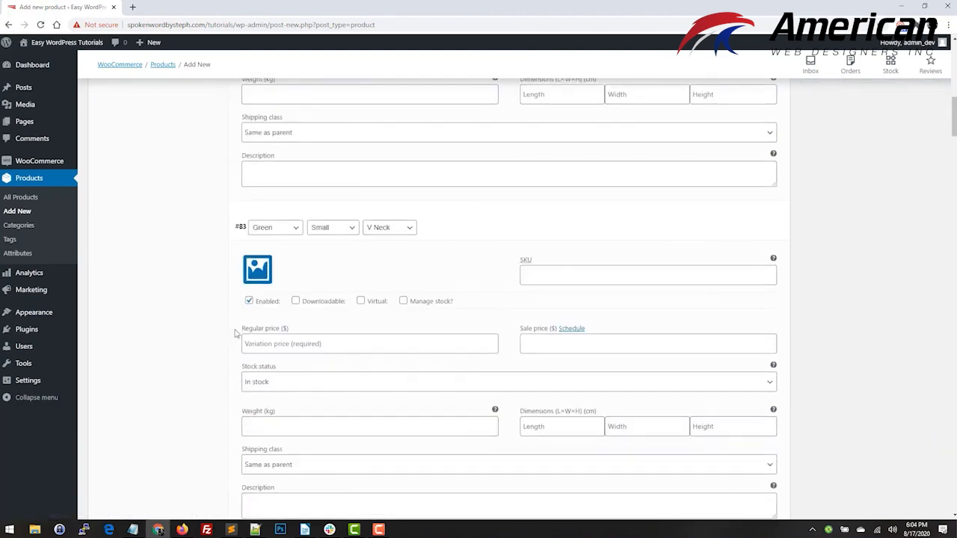
scroll(239, 331, "up", 3)
scroll(236, 334, "up", 4)
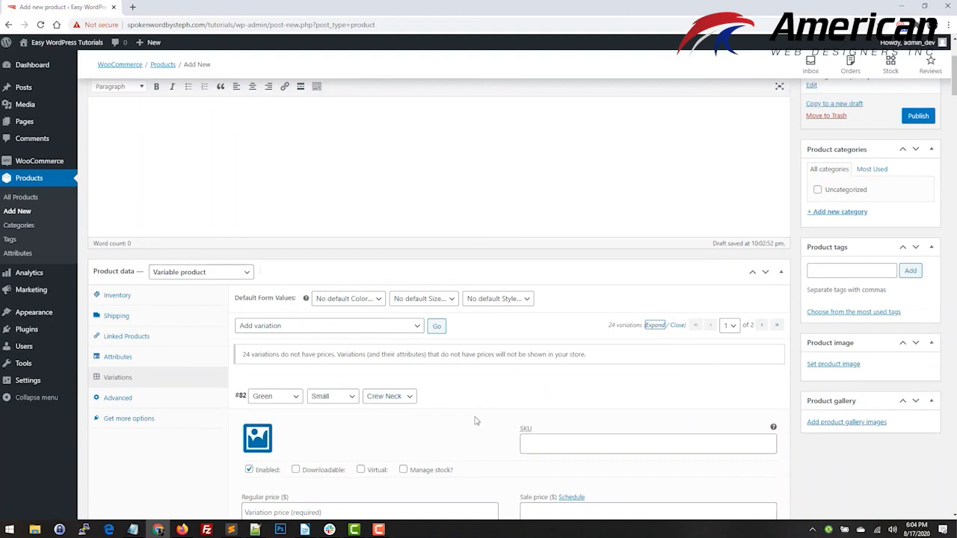
scroll(388, 414, "down", 5)
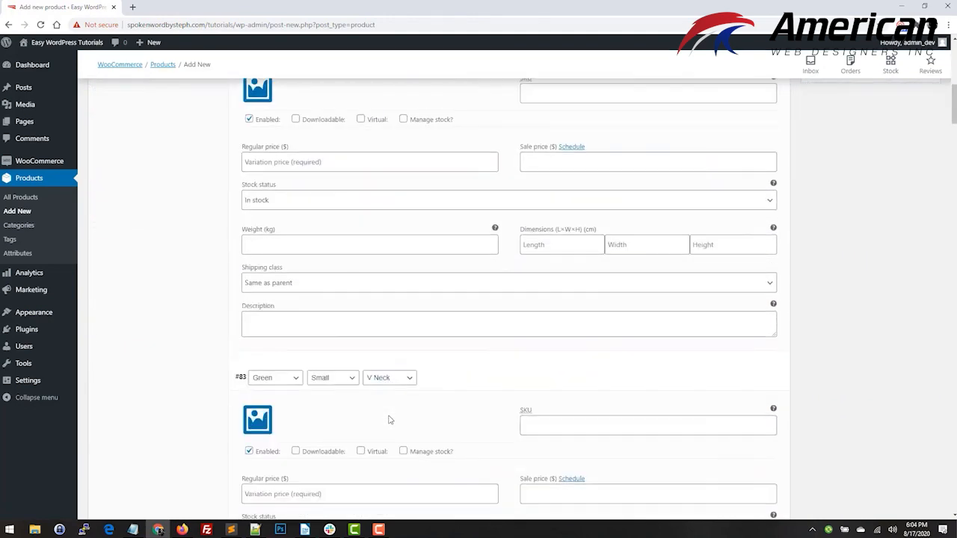
scroll(389, 420, "down", 1)
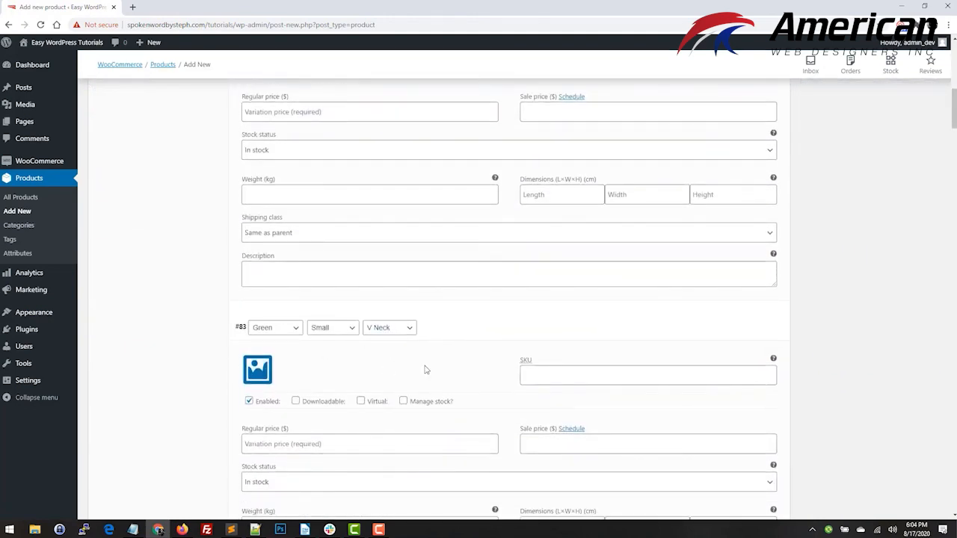
scroll(449, 396, "down", 4)
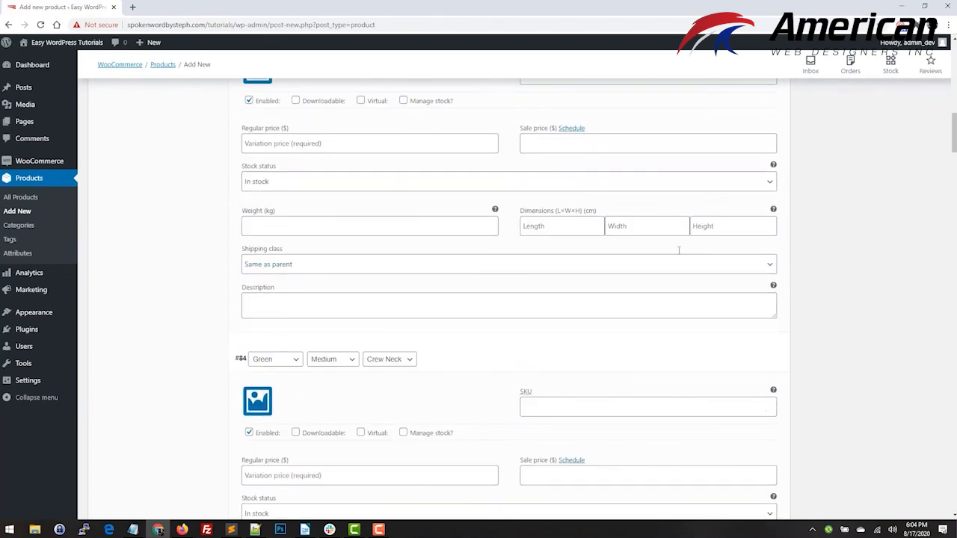
scroll(401, 337, "down", 15)
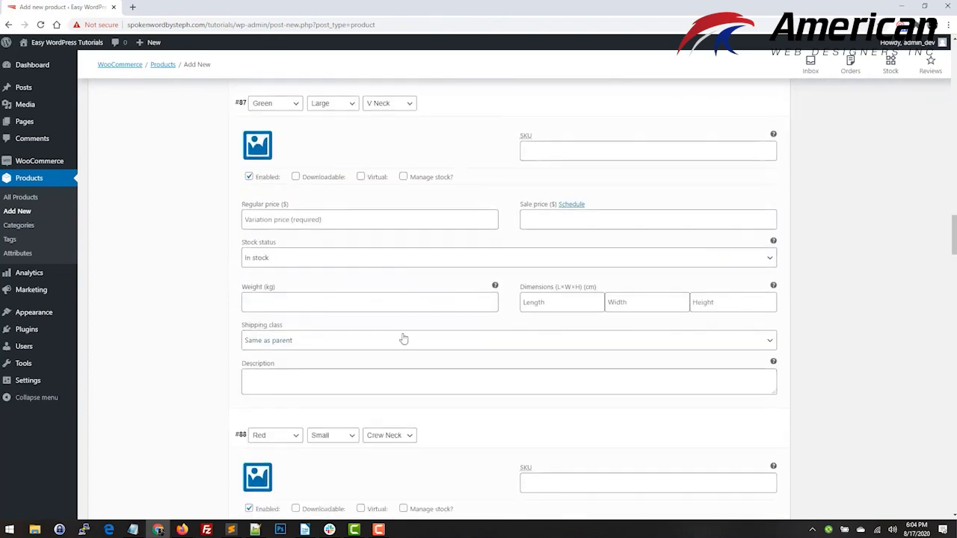
scroll(403, 339, "down", 20)
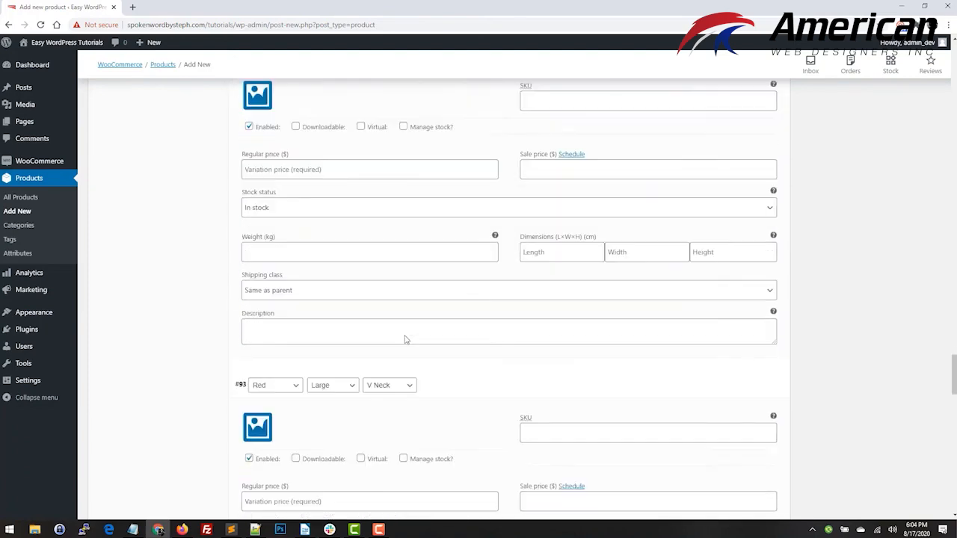
scroll(403, 339, "down", 20)
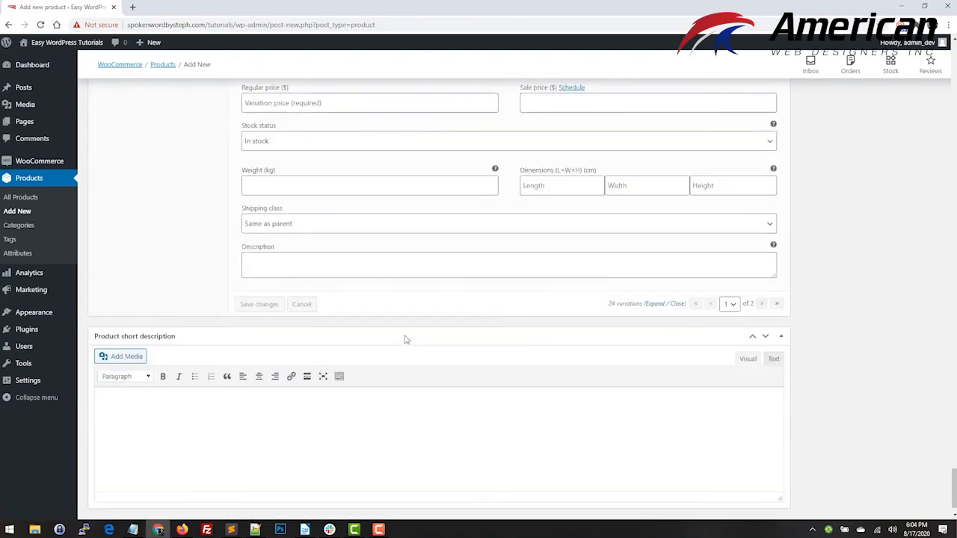
scroll(419, 344, "up", 2)
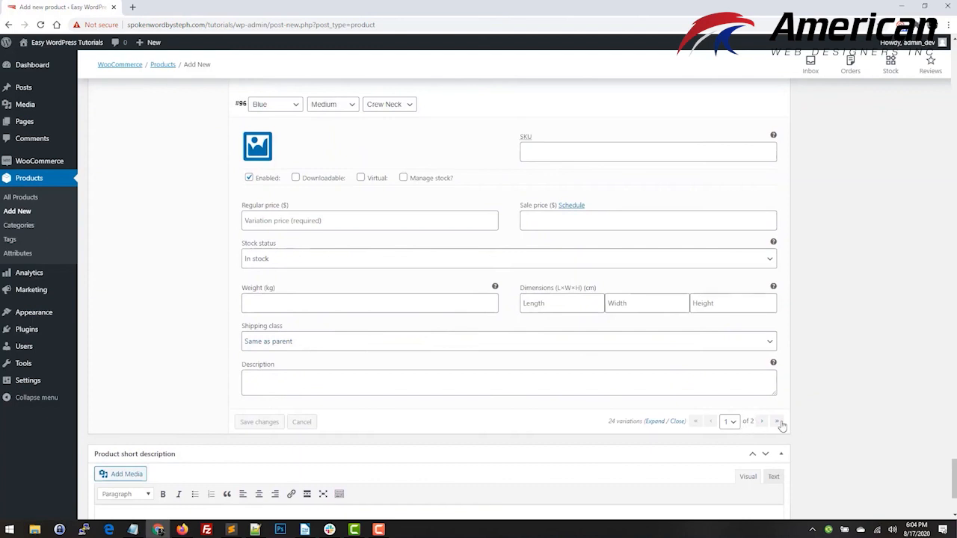